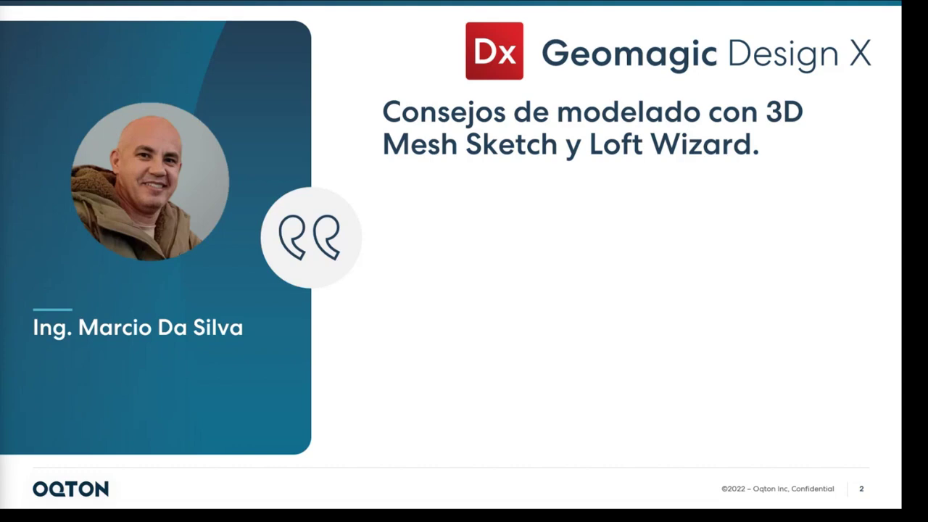
- Advance the presentation slide to reveal the agenda bullets
key("Right")
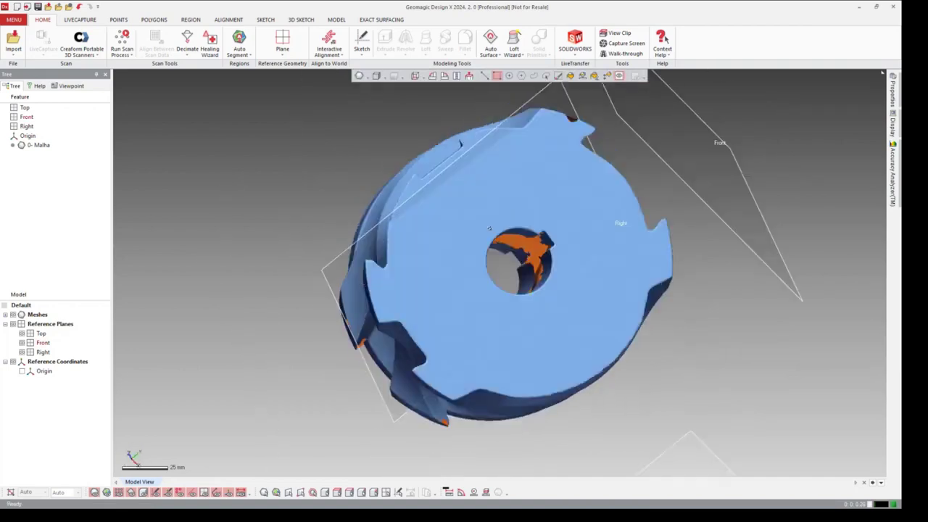
- Orbit the scanned impeller mesh to inspect its vanes and bring up the Polygons tools
mouse_move(489, 229)
right_mouse_down()
mouse_move(579, 290)
mouse_move(442, 285)
mouse_move(482, 289)
right_mouse_up()
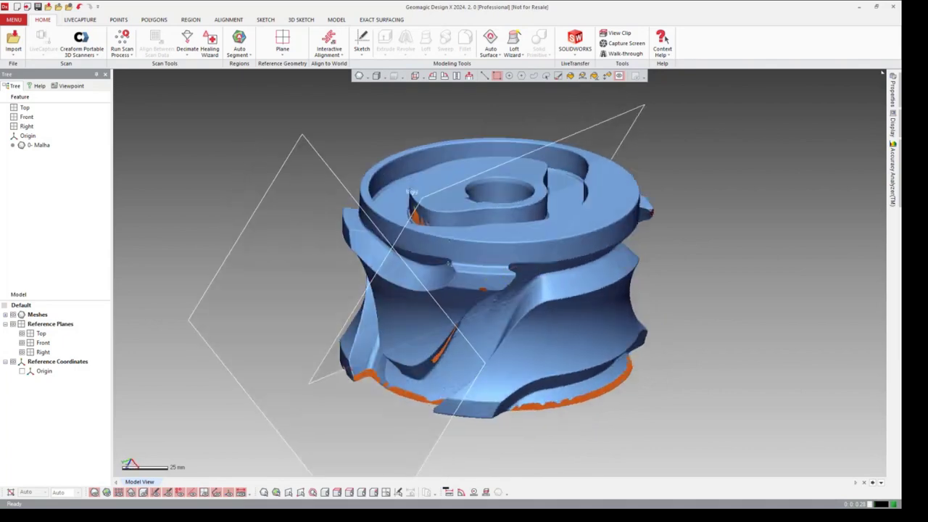
mouse_move(448, 263)
right_mouse_down()
mouse_move(407, 259)
mouse_move(521, 268)
mouse_move(591, 241)
mouse_move(455, 226)
right_mouse_up()
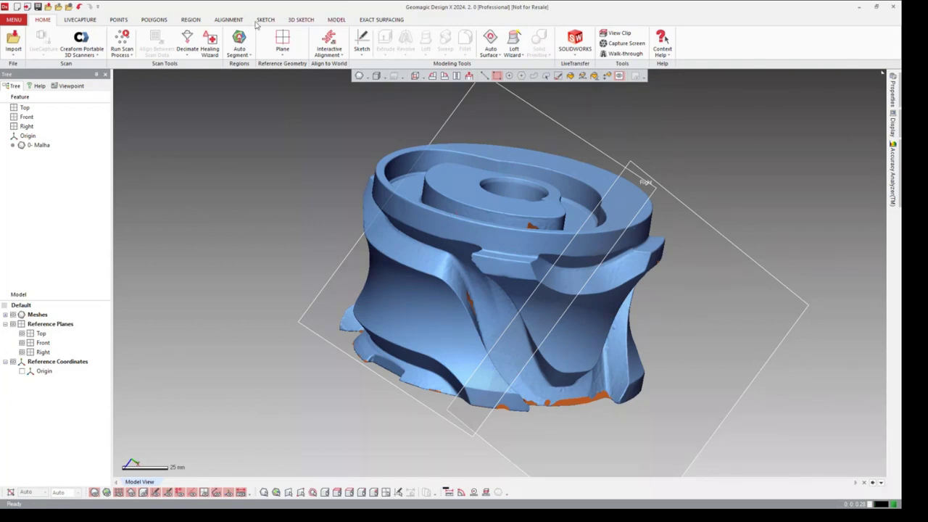
left_click(156, 22)
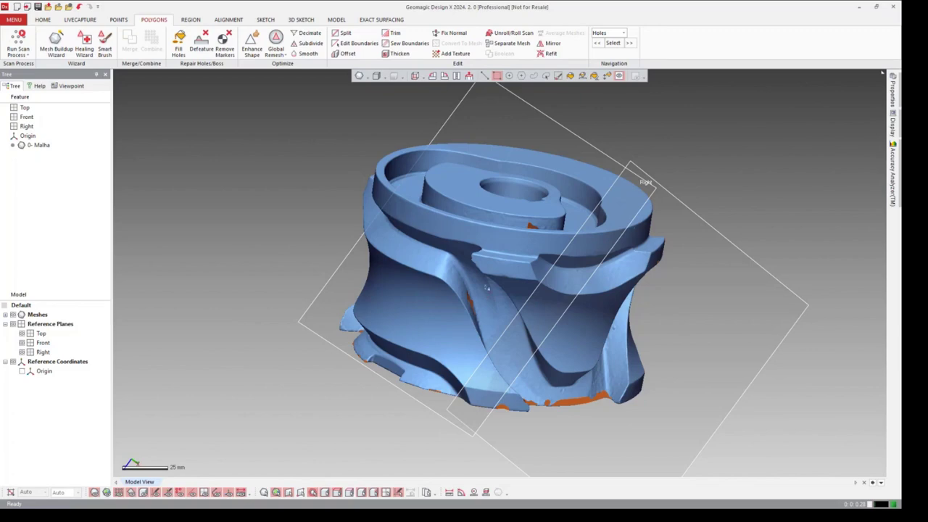
mouse_move(561, 290)
right_mouse_down()
mouse_move(566, 269)
mouse_move(730, 234)
mouse_move(580, 268)
right_mouse_up()
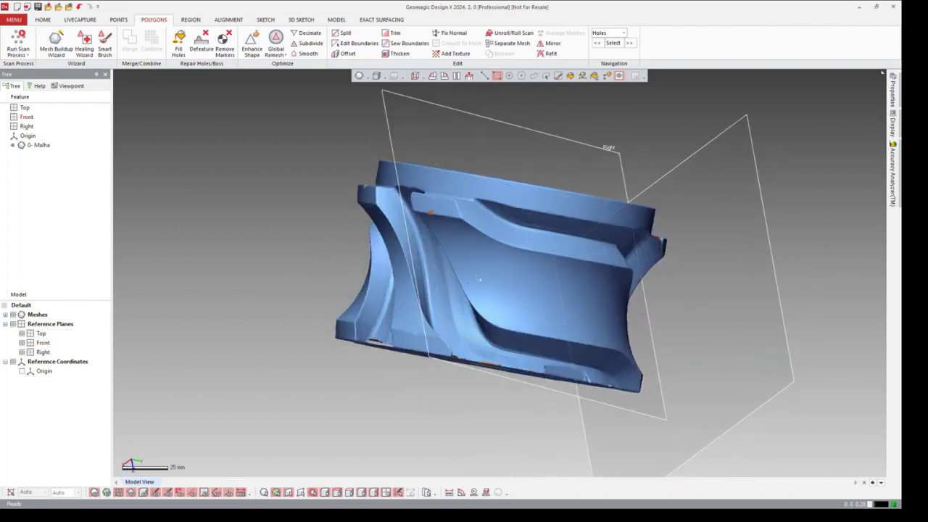
mouse_move(563, 251)
right_mouse_down()
mouse_move(487, 301)
mouse_move(589, 295)
right_mouse_up()
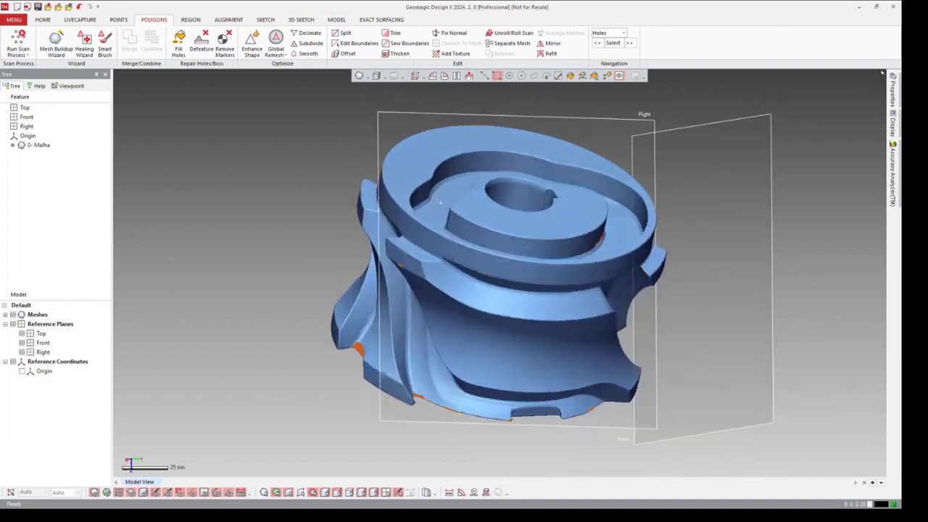
mouse_move(440, 202)
right_mouse_down()
mouse_move(563, 237)
mouse_move(508, 283)
mouse_move(558, 290)
mouse_move(635, 268)
mouse_move(696, 277)
right_mouse_up()
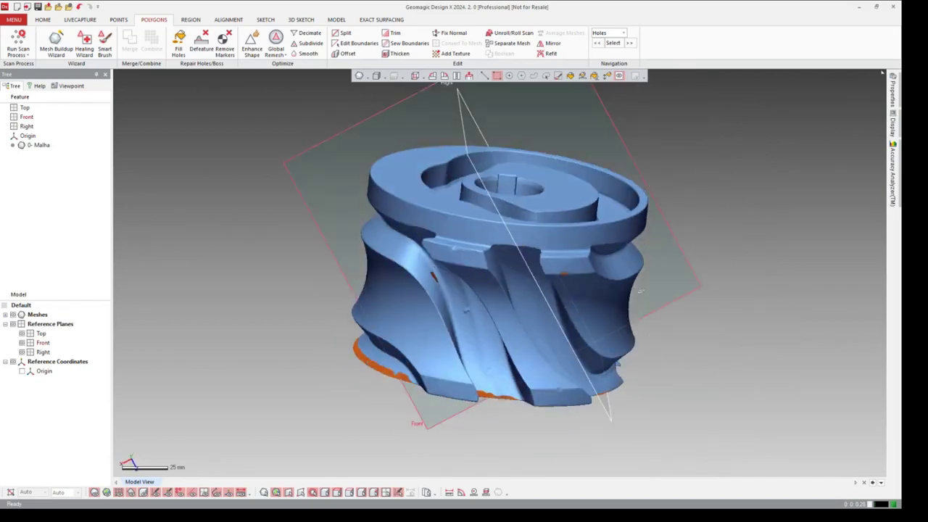
mouse_move(640, 292)
right_mouse_down()
mouse_move(563, 305)
mouse_move(555, 335)
right_mouse_up()
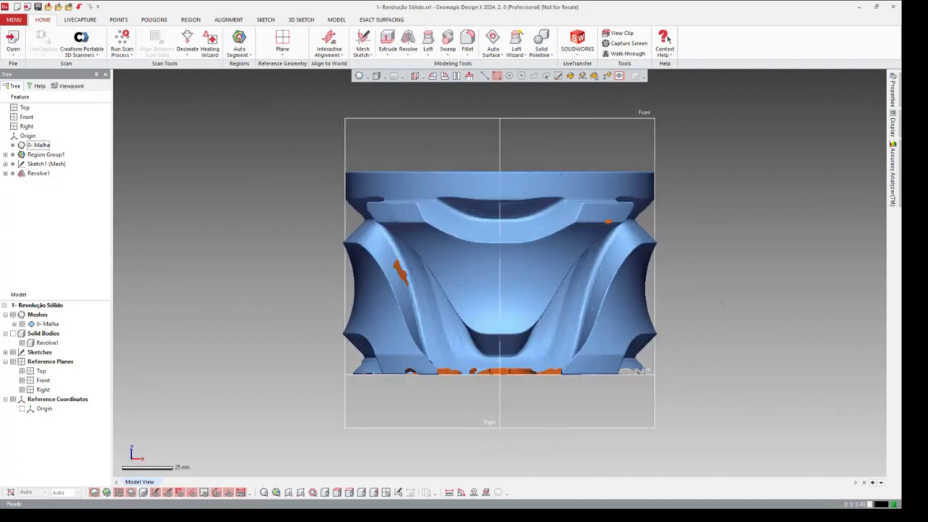
mouse_move(722, 303)
right_mouse_down()
mouse_move(562, 326)
mouse_move(614, 302)
right_mouse_up()
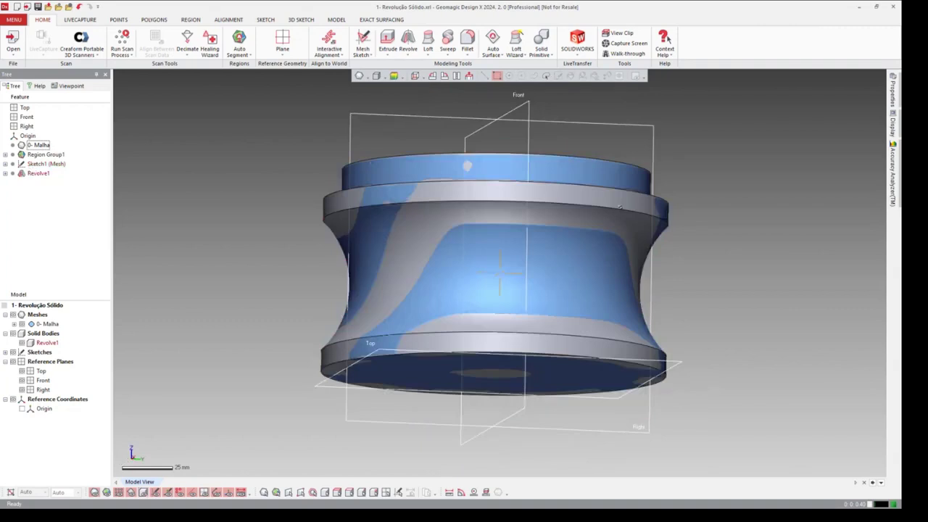
mouse_move(619, 208)
right_mouse_down()
mouse_move(492, 258)
mouse_move(479, 283)
right_mouse_up()
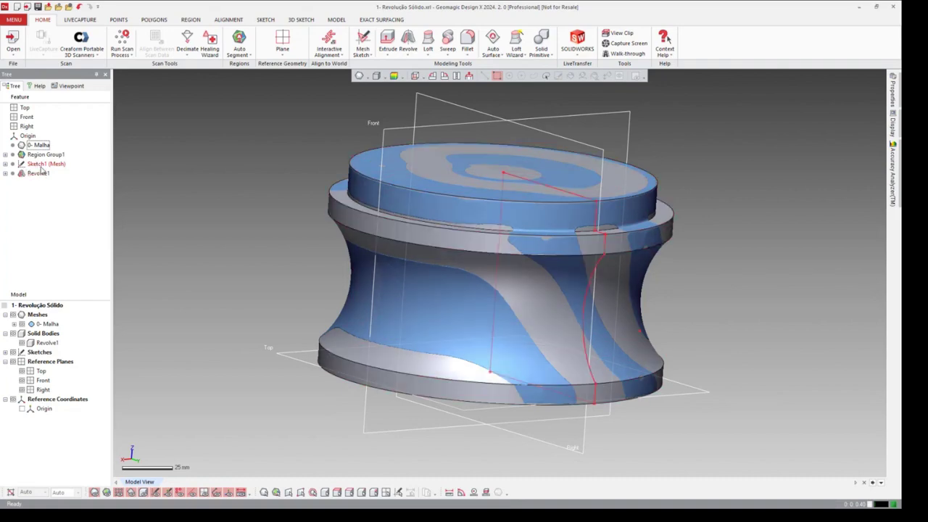
- Open Sketch1 (Mesh) for editing, then exit back to the revolved solid
right_click(37, 165)
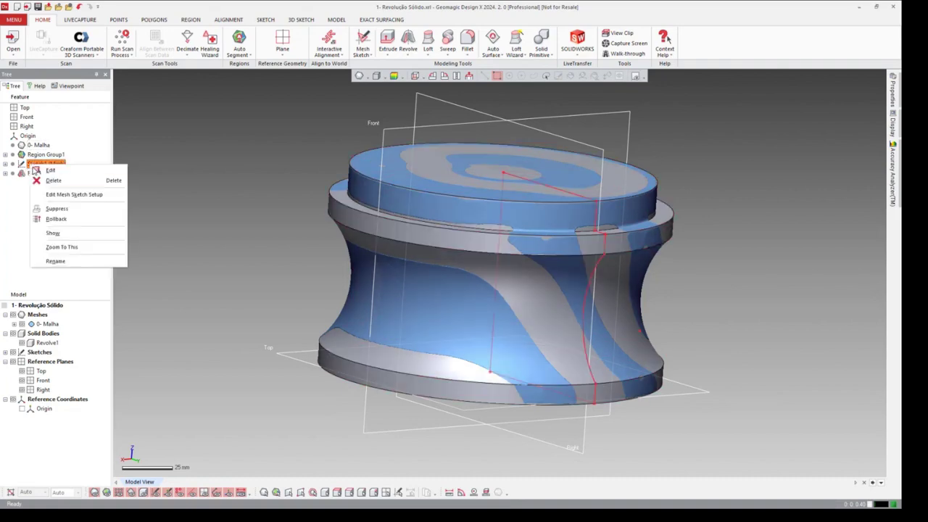
left_click(56, 181)
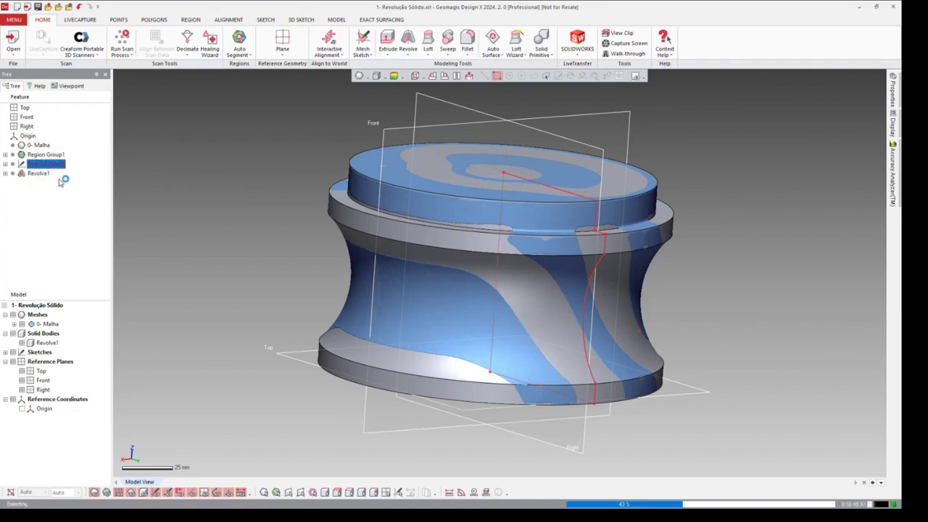
double_click(588, 313)
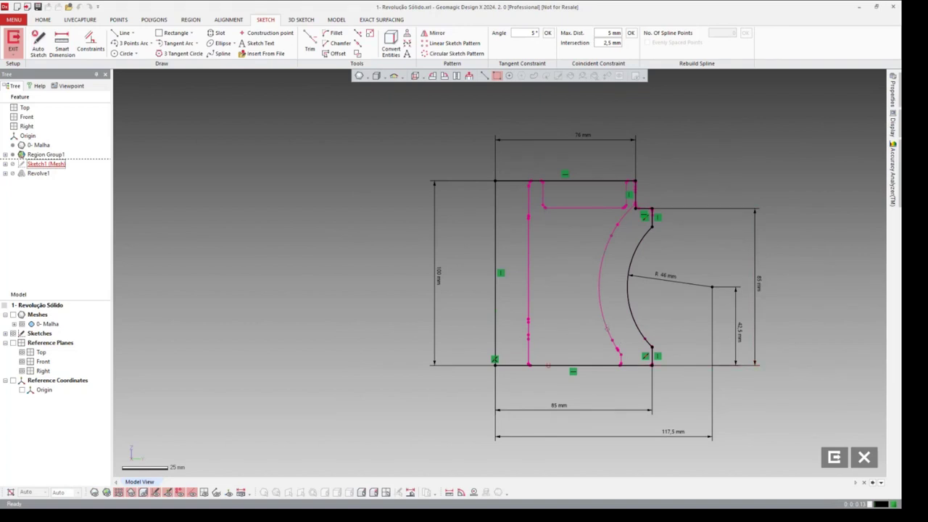
left_click(833, 457)
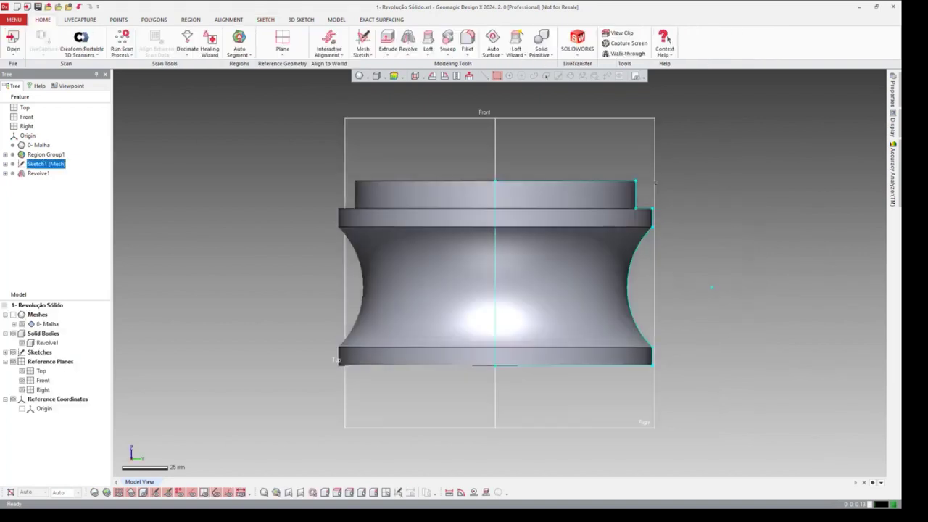
- Switch to isometric view, select the Revolve1 body and hide it with Ctrl+3
key("ctrl+0")
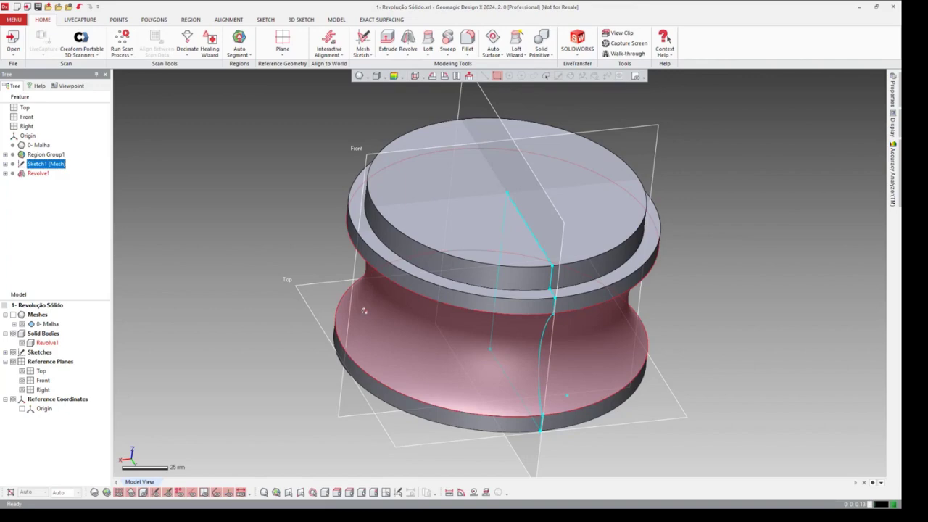
left_click(364, 311)
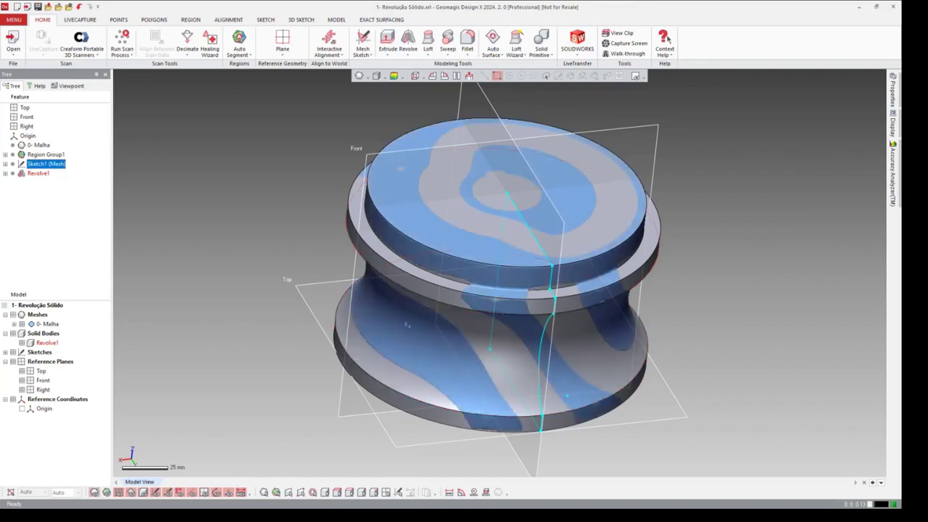
mouse_move(407, 324)
right_mouse_down()
mouse_move(406, 290)
mouse_move(420, 275)
right_mouse_up()
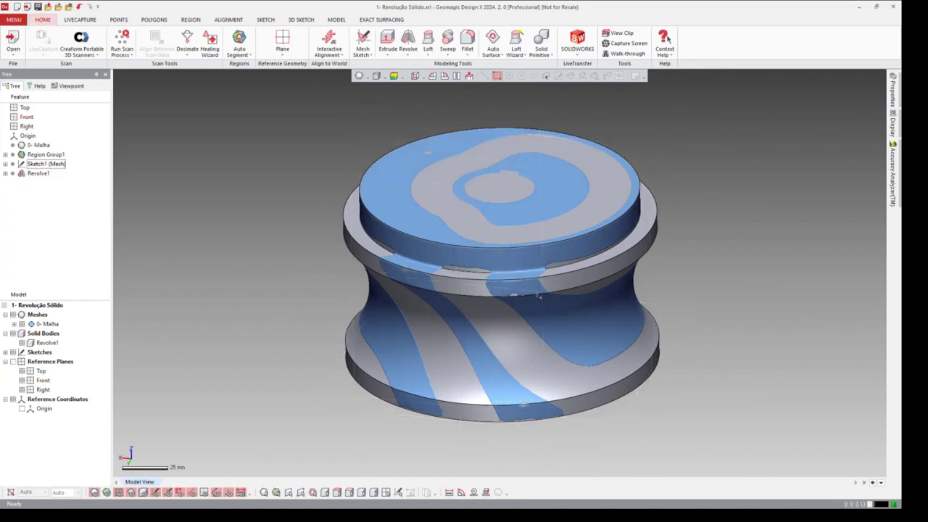
right_click_drag(538, 295, 535, 372)
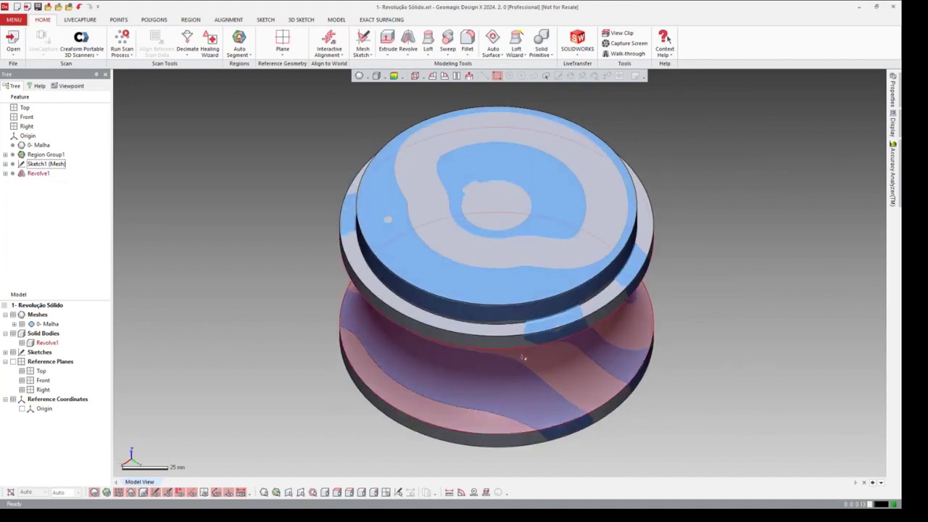
key("ctrl+3")
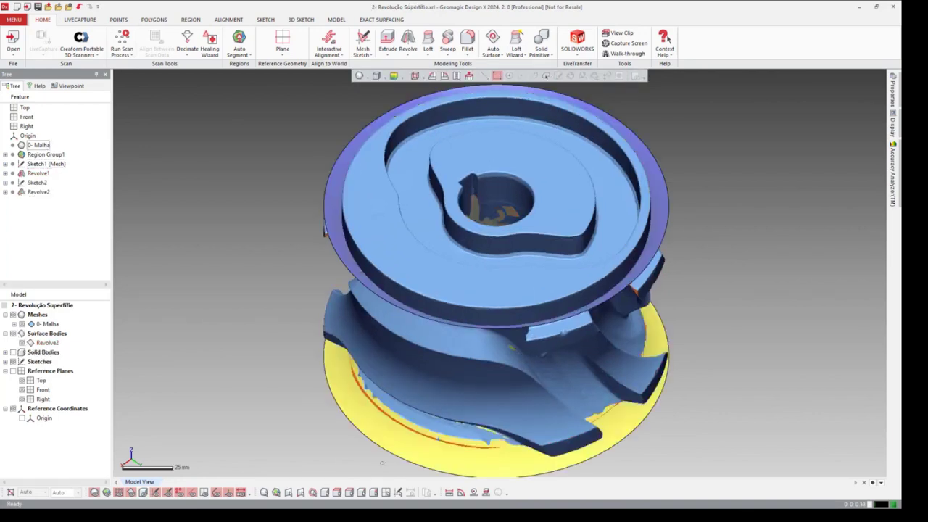
- Show Sketch1 (Mesh) profile over the impeller, inspect the top face and bore, then deselect it
mouse_move(382, 462)
right_mouse_down()
mouse_move(421, 270)
mouse_move(55, 223)
right_mouse_up()
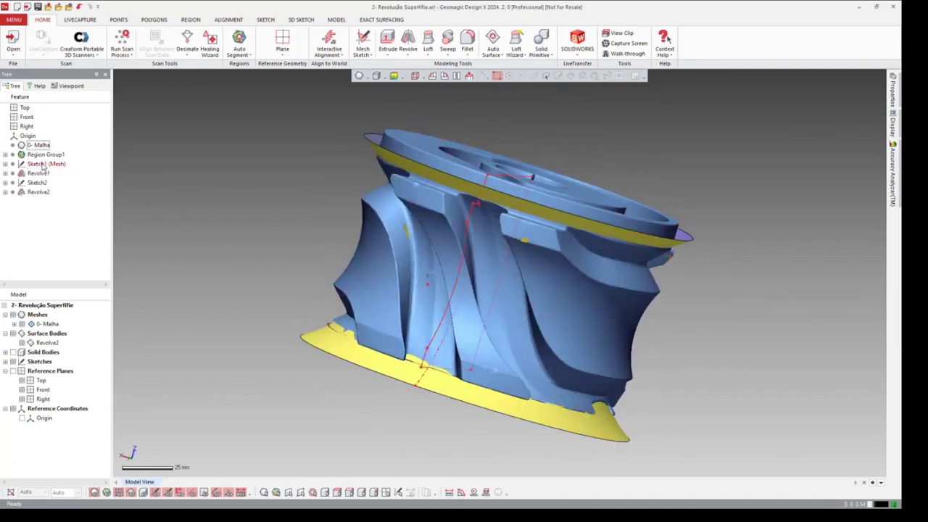
left_click(44, 164)
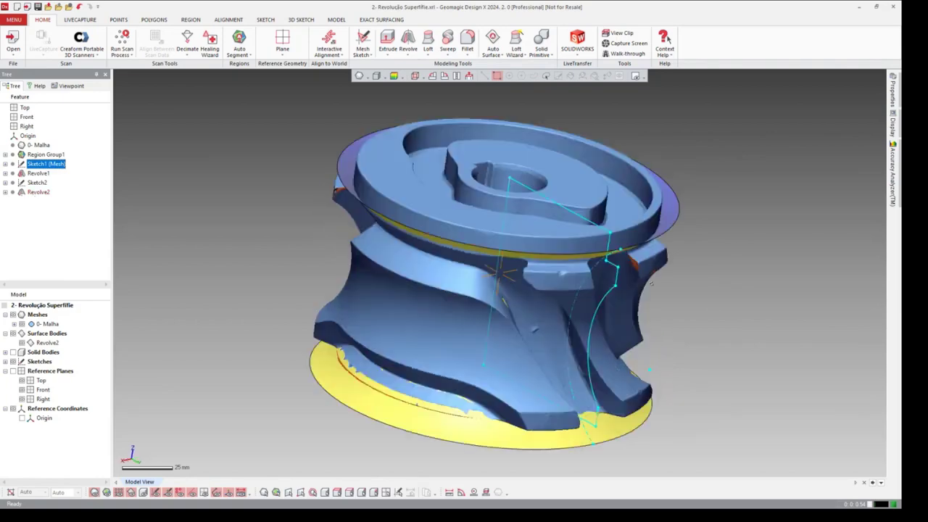
right_click_drag(500, 290, 521, 239)
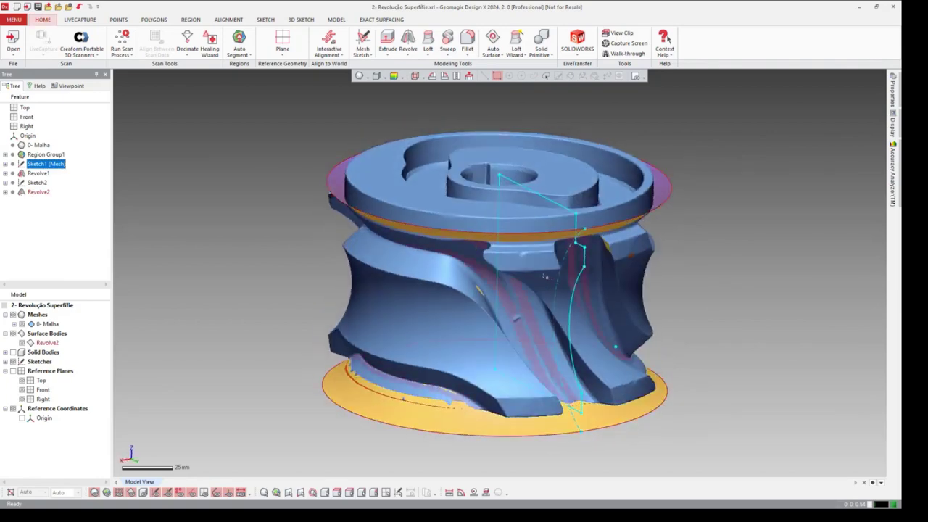
right_click_drag(549, 275, 402, 291)
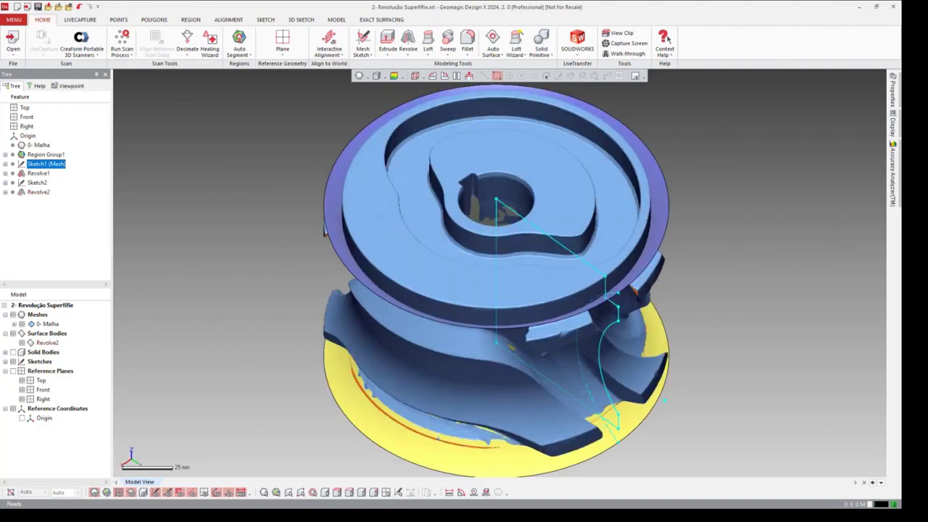
left_click(215, 194)
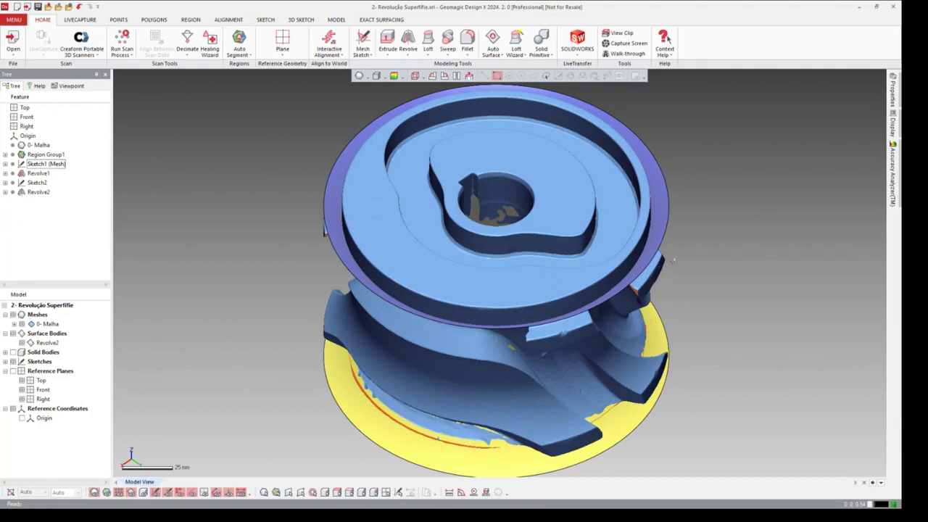
- Select and clear the Revolve2 surface, then orbit to view the blades and top ring
left_click(577, 307)
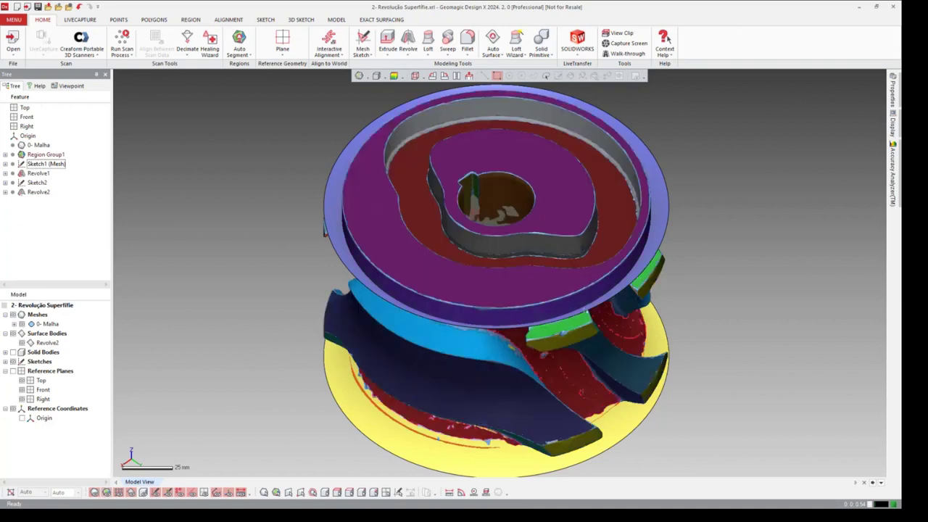
key("Escape")
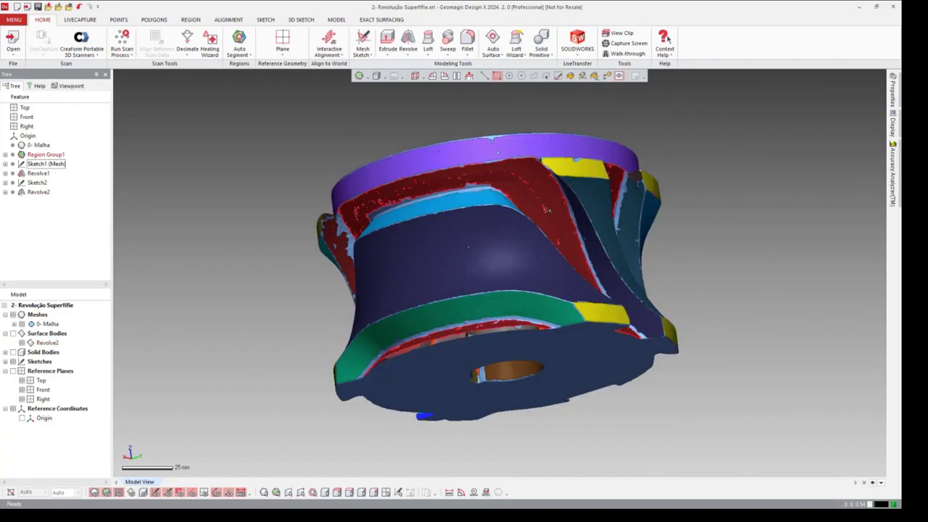
mouse_move(548, 211)
right_mouse_down()
mouse_move(511, 223)
mouse_move(580, 236)
mouse_move(457, 243)
right_mouse_up()
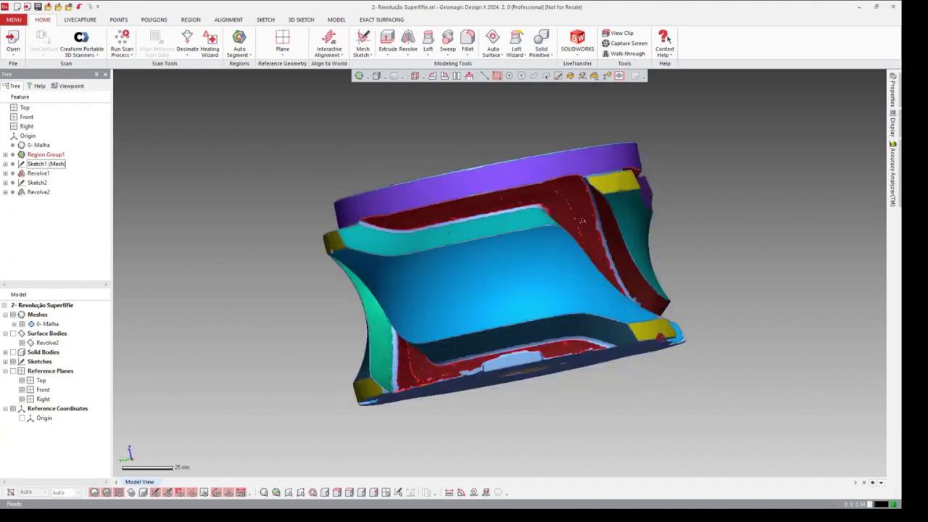
mouse_move(582, 221)
right_mouse_down()
mouse_move(462, 270)
mouse_move(596, 283)
mouse_move(578, 255)
right_mouse_up()
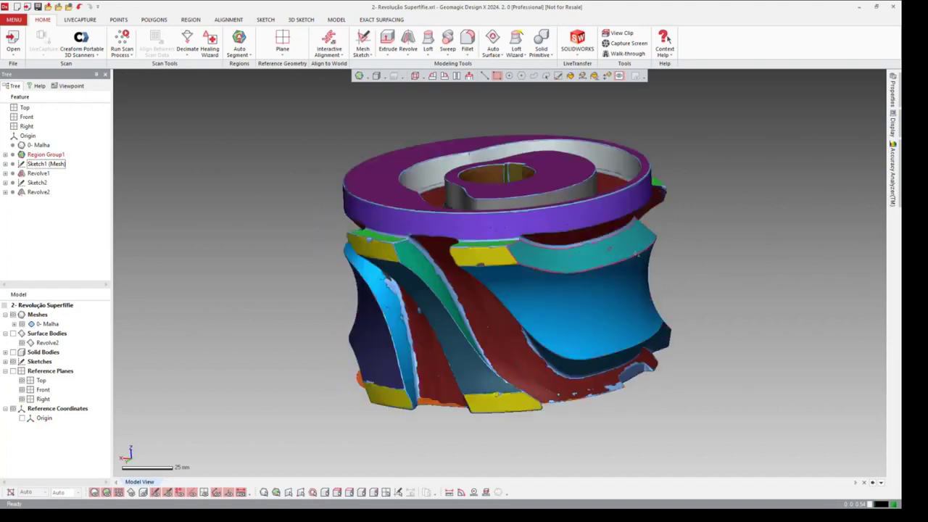
right_click_drag(637, 255, 426, 290)
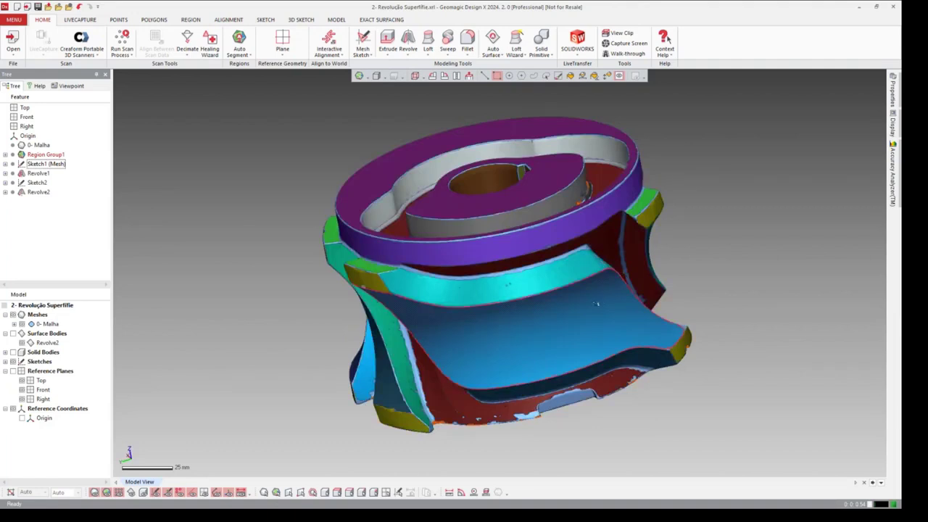
mouse_move(549, 306)
right_mouse_down()
mouse_move(588, 310)
mouse_move(570, 301)
mouse_move(569, 277)
mouse_move(588, 316)
mouse_move(385, 300)
mouse_move(685, 212)
mouse_move(618, 290)
mouse_move(550, 333)
right_mouse_up()
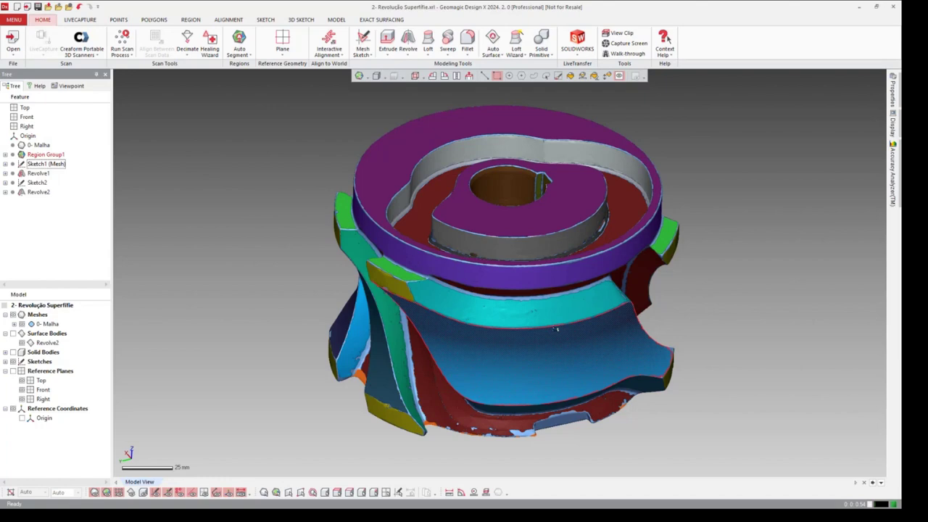
right_click_drag(556, 328, 536, 290)
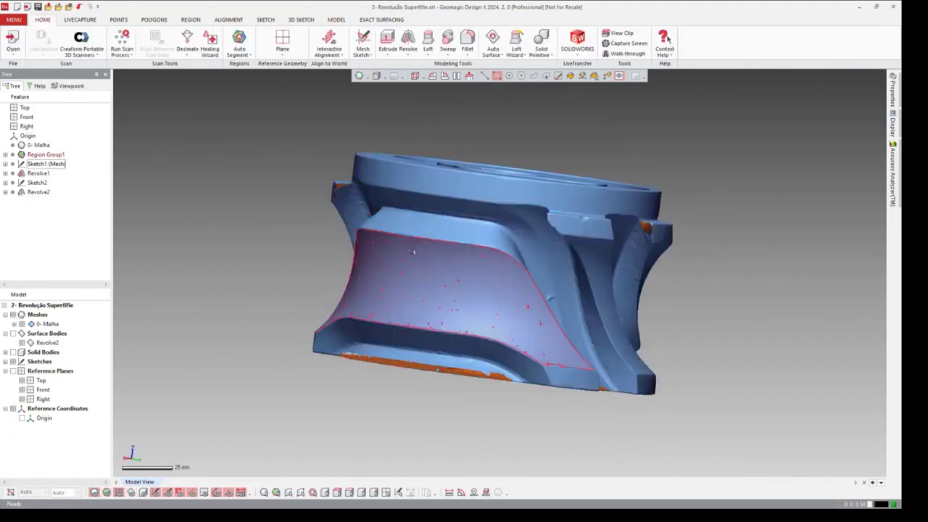
- Orbit and zoom around the impeller's rings and helical body, then bring up the 3D Sketch tools
right_click_drag(413, 252, 479, 271)
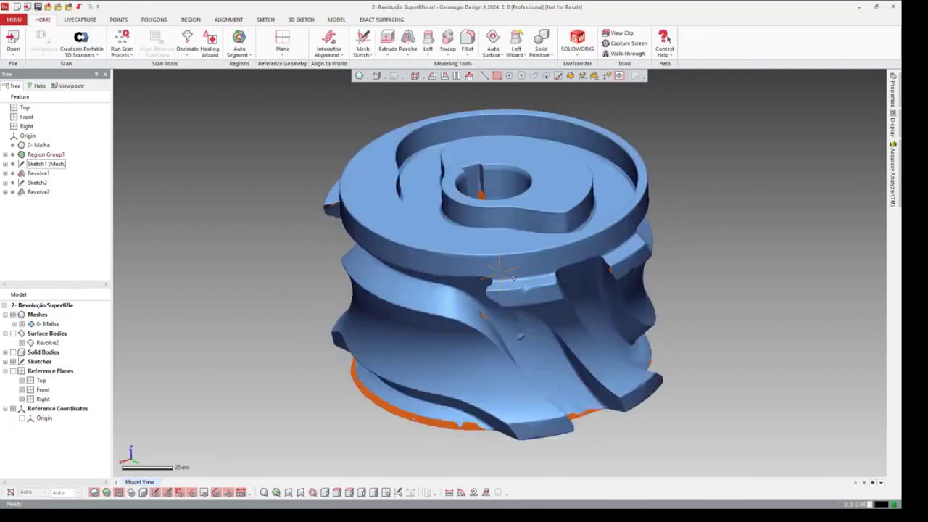
scroll(480, 272, "up", 2)
mouse_move(511, 297)
right_mouse_down()
mouse_move(479, 306)
mouse_move(508, 354)
mouse_move(475, 287)
right_mouse_up()
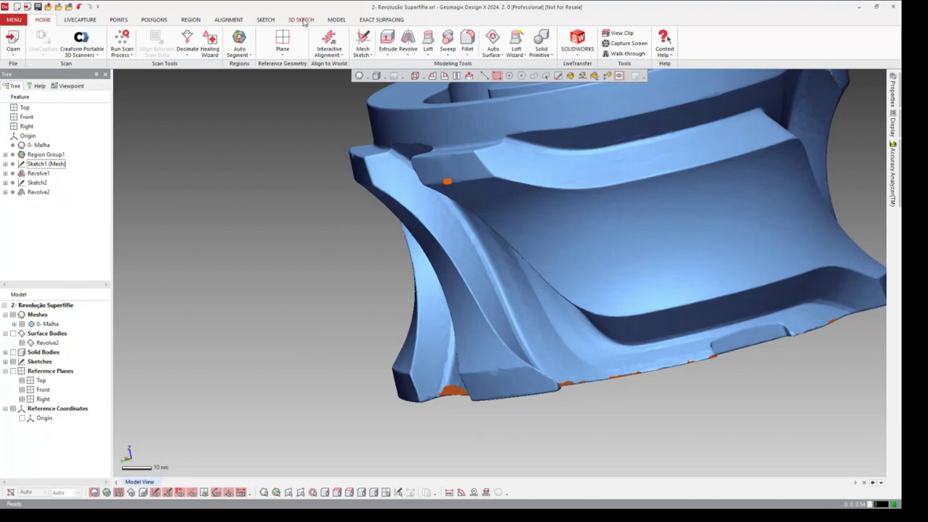
mouse_move(461, 193)
right_mouse_down()
mouse_move(445, 289)
mouse_move(619, 173)
mouse_move(456, 210)
right_mouse_up()
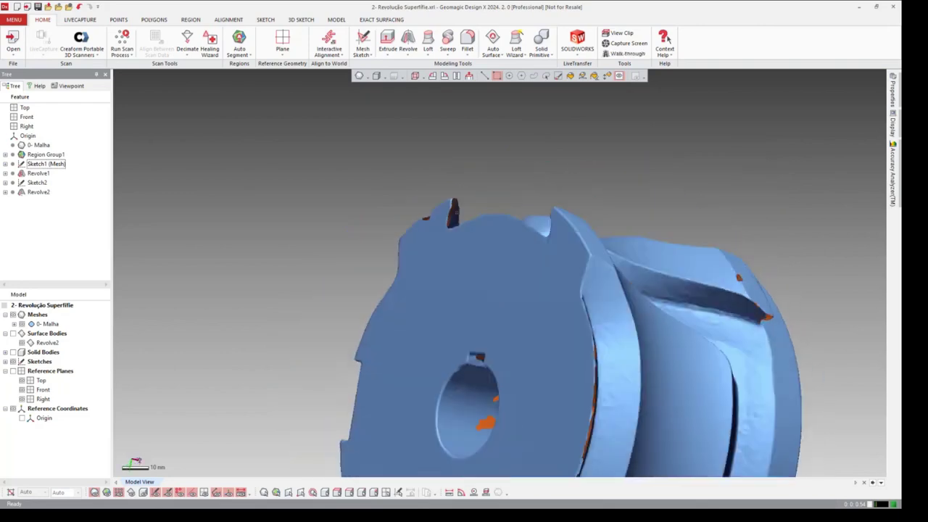
mouse_move(661, 324)
right_mouse_down()
mouse_move(545, 181)
mouse_move(410, 284)
right_mouse_up()
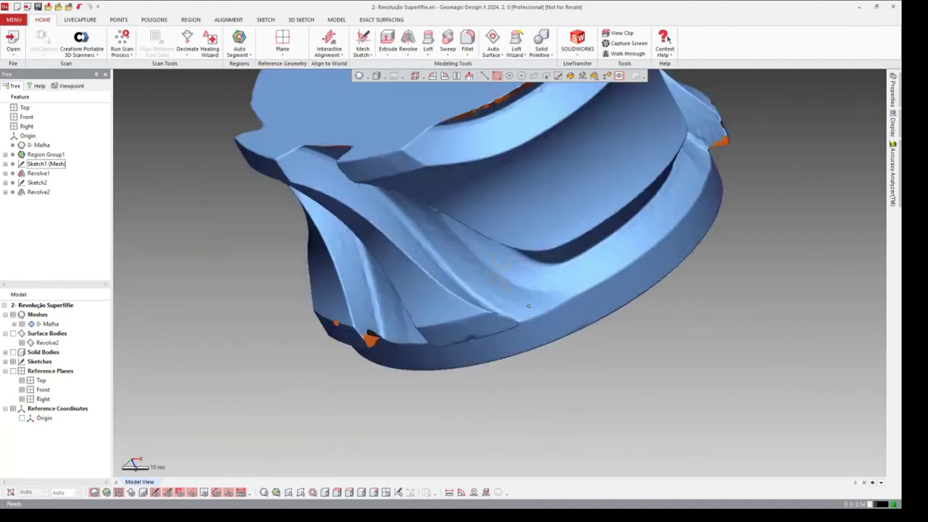
scroll(410, 284, "up", 5)
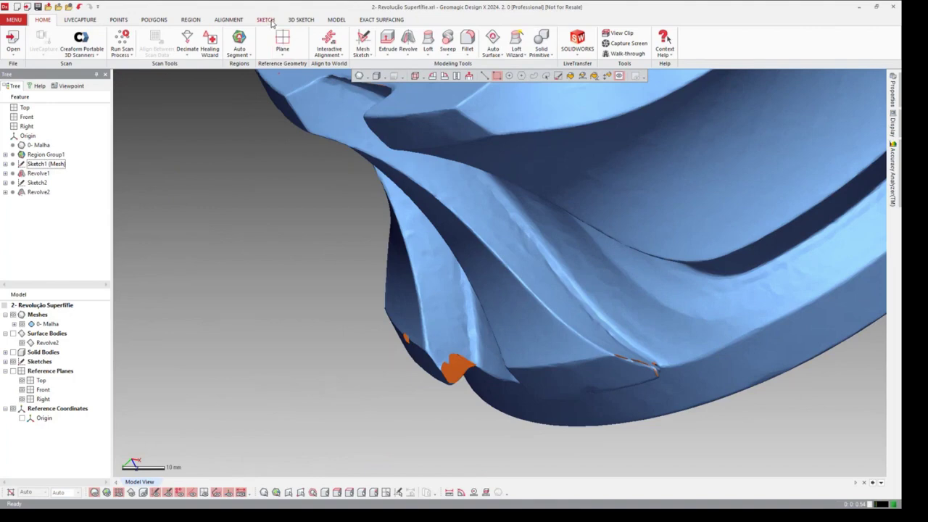
left_click(300, 20)
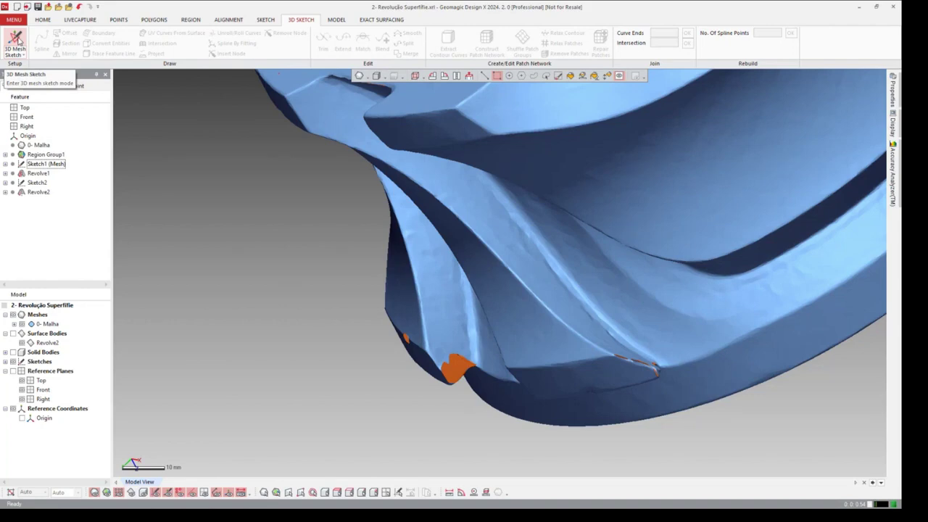
- Start a new 3D Mesh Sketch with the whole impeller in view
left_click(18, 42)
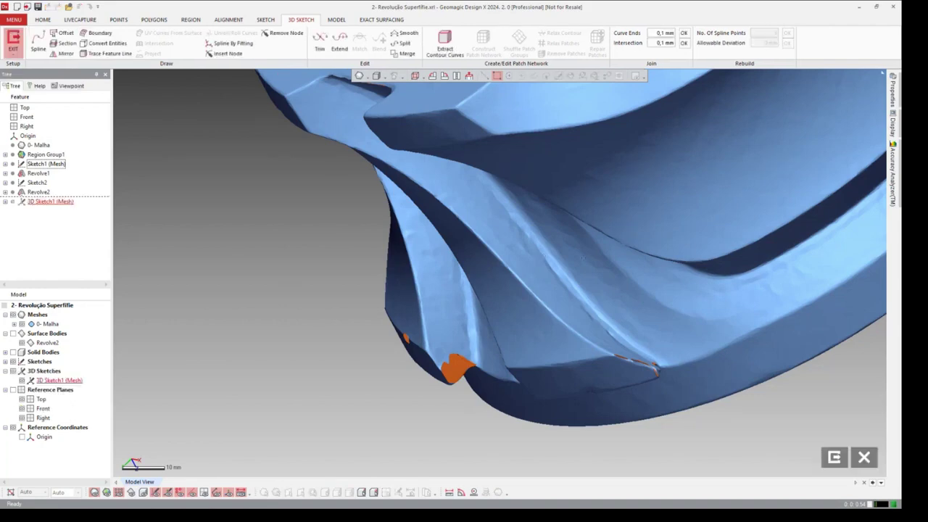
mouse_move(584, 257)
right_mouse_down()
mouse_move(490, 319)
mouse_move(503, 343)
right_mouse_up()
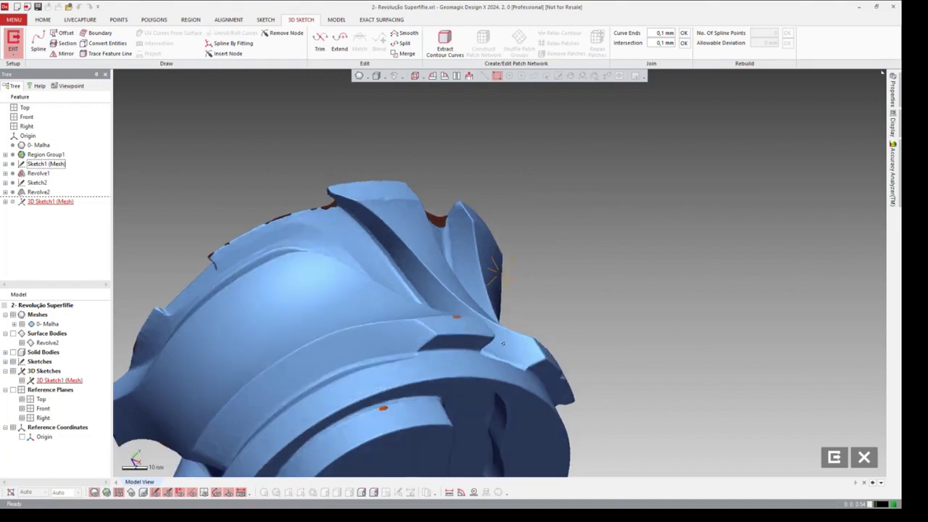
scroll(503, 343, "up", 3)
scroll(504, 334, "up", 3)
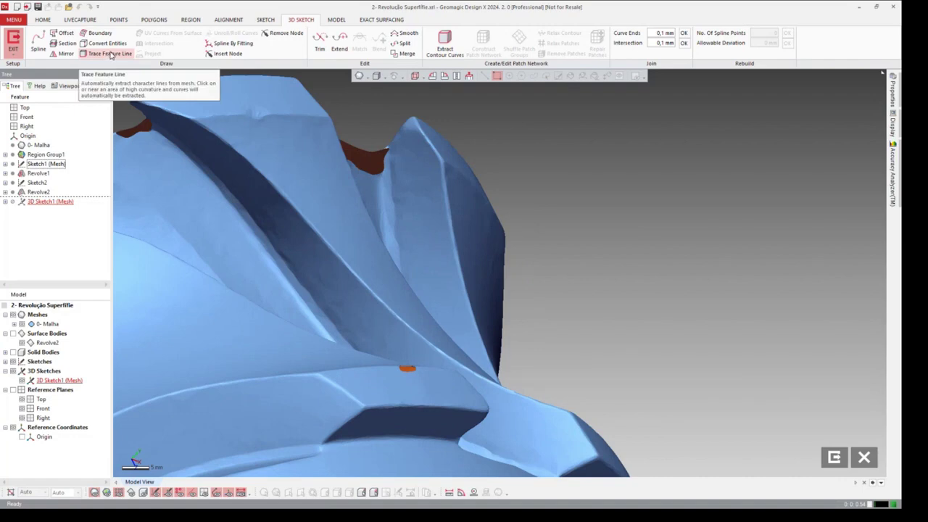
- Trace a feature line along one blade's upper edge and confirm it
left_click(110, 56)
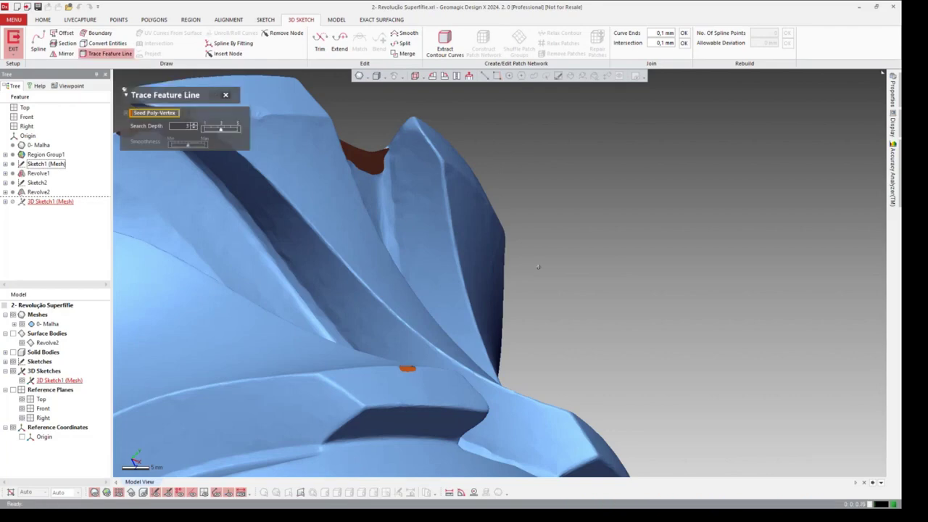
mouse_move(527, 258)
right_mouse_down()
mouse_move(636, 190)
mouse_move(551, 355)
mouse_move(659, 382)
right_mouse_up()
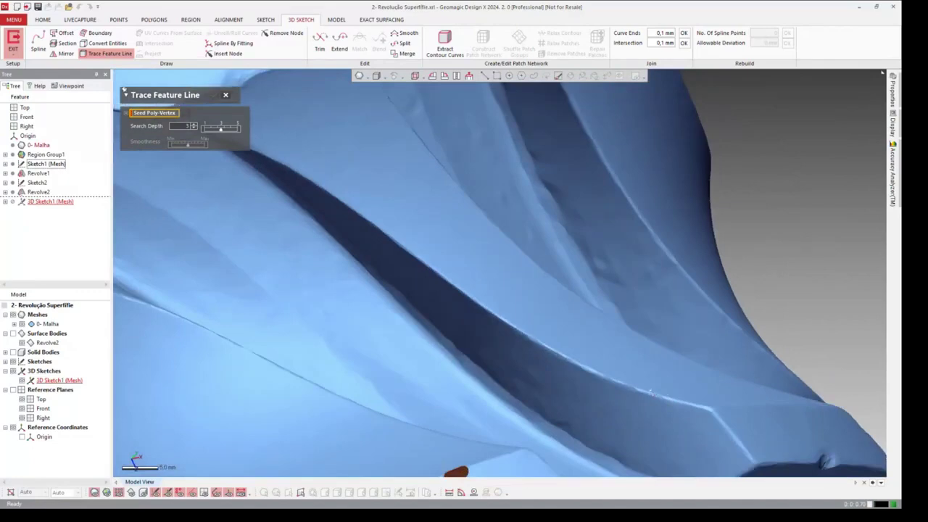
left_click(686, 358)
mouse_move(674, 351)
right_mouse_down()
mouse_move(616, 305)
mouse_move(488, 303)
right_mouse_up()
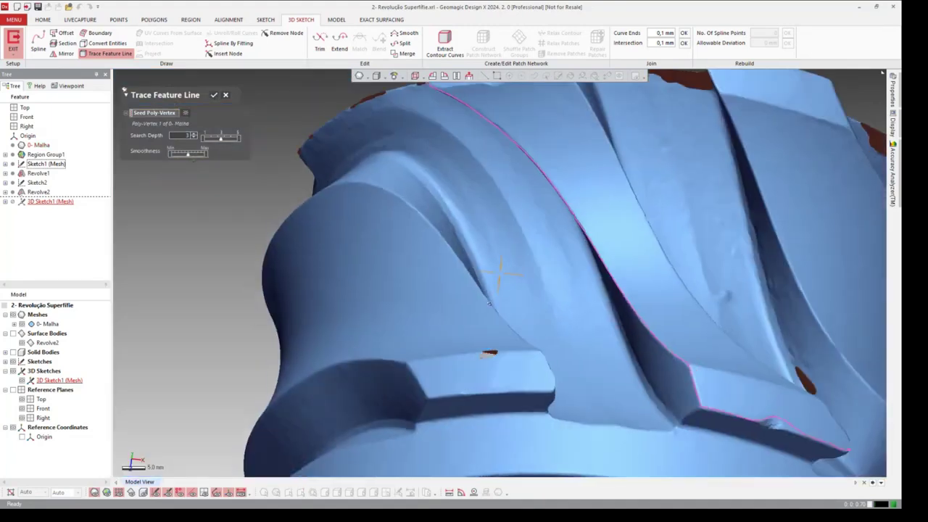
right_click_drag(489, 303, 254, 114)
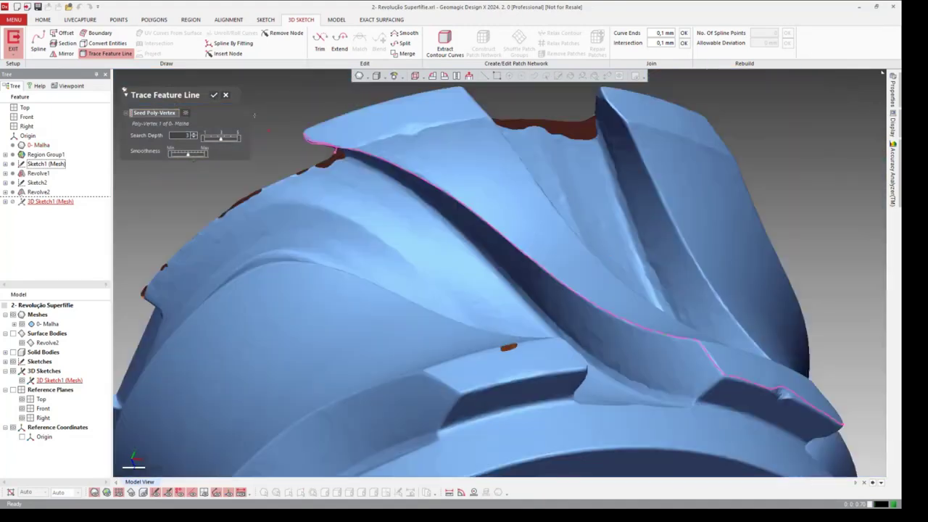
left_click(220, 94)
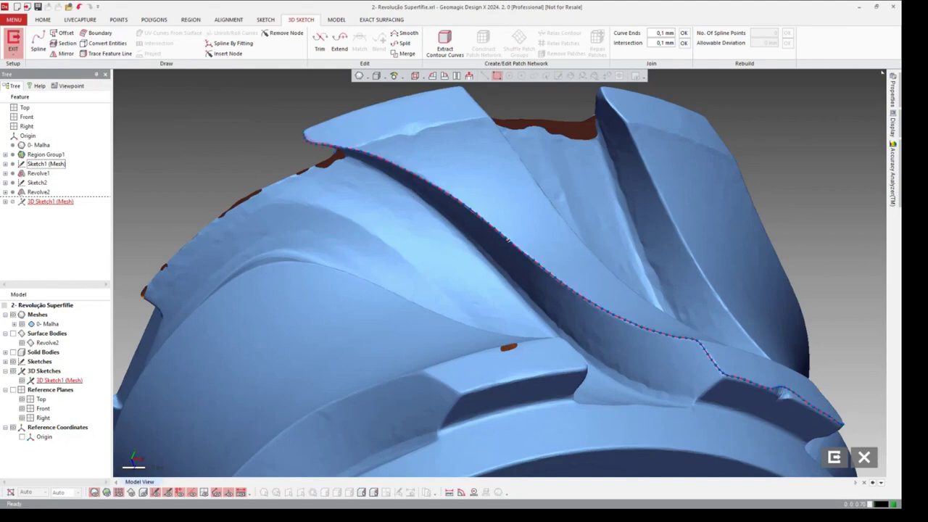
mouse_move(711, 239)
right_mouse_down()
mouse_move(652, 225)
mouse_move(341, 237)
mouse_move(587, 239)
mouse_move(509, 267)
mouse_move(479, 247)
right_mouse_up()
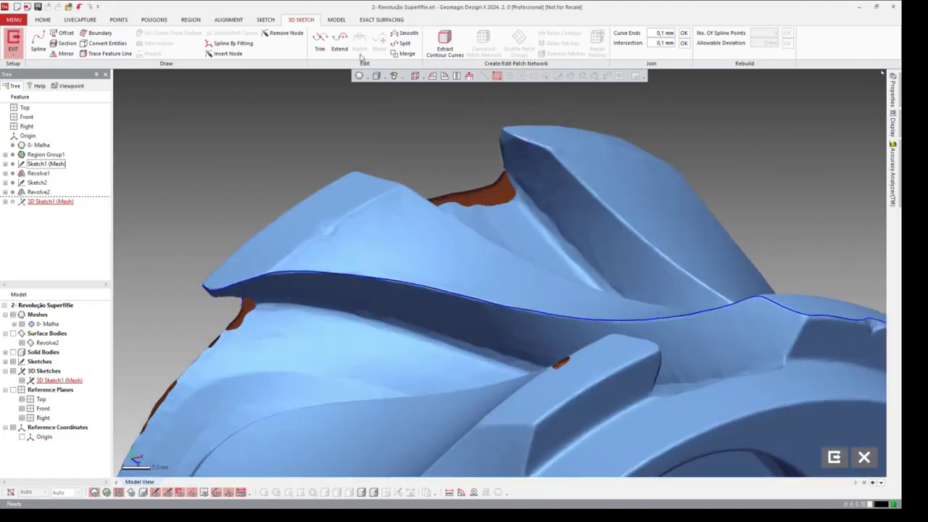
- Split the traced curve at two picked points near the blade tip and far end
left_click(404, 45)
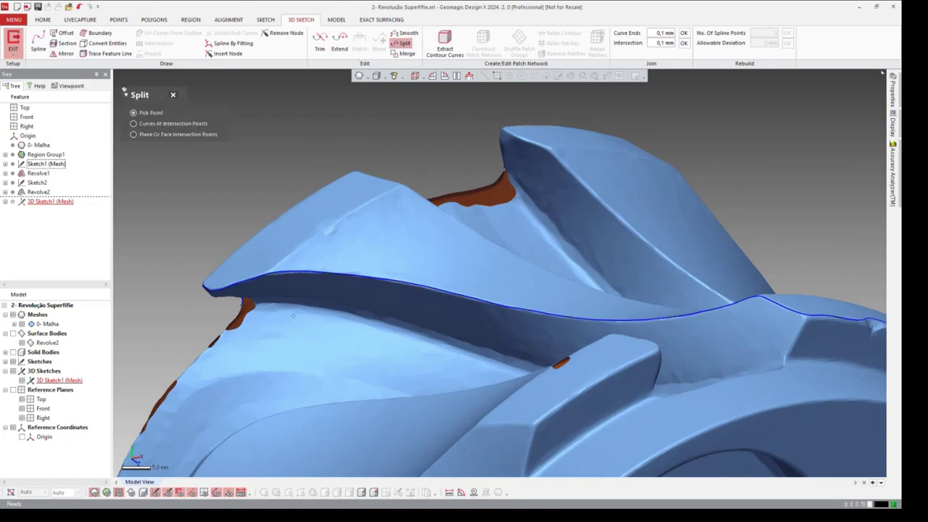
right_click_drag(337, 326, 327, 258)
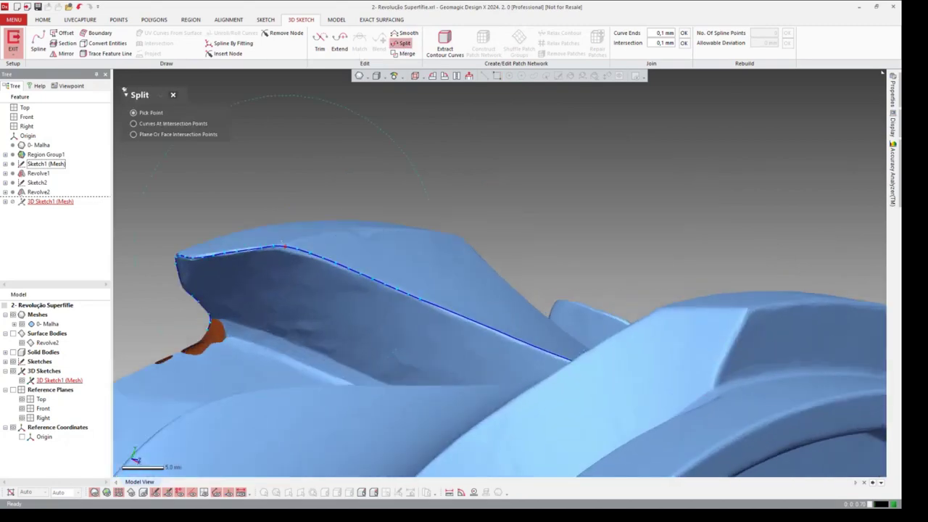
left_click(284, 247)
right_click_drag(455, 261, 475, 255)
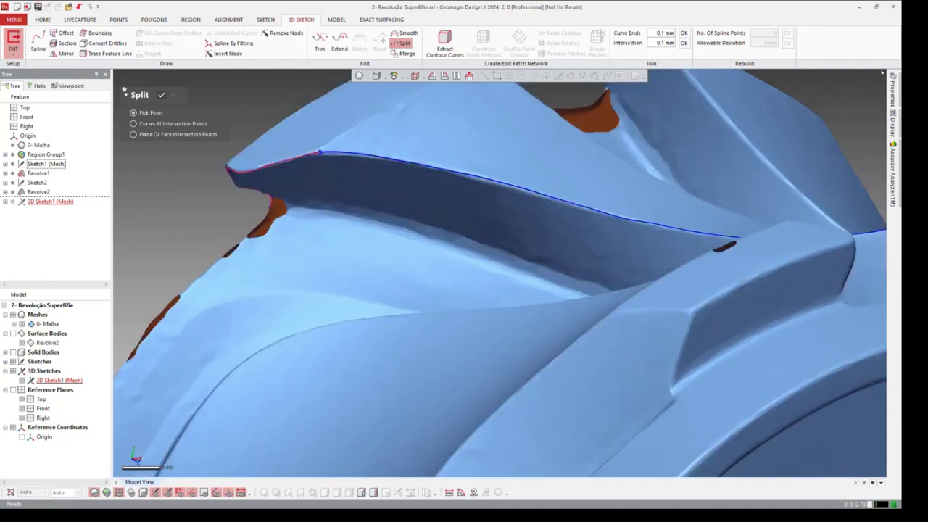
mouse_move(319, 152)
right_mouse_down()
mouse_move(525, 301)
mouse_move(537, 199)
right_mouse_up()
scroll(524, 302, "up", 3)
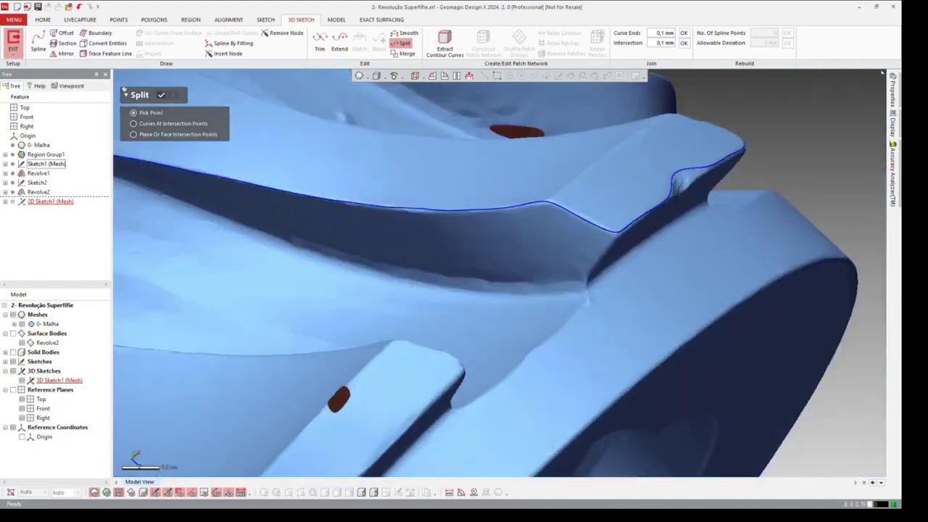
left_click(540, 195)
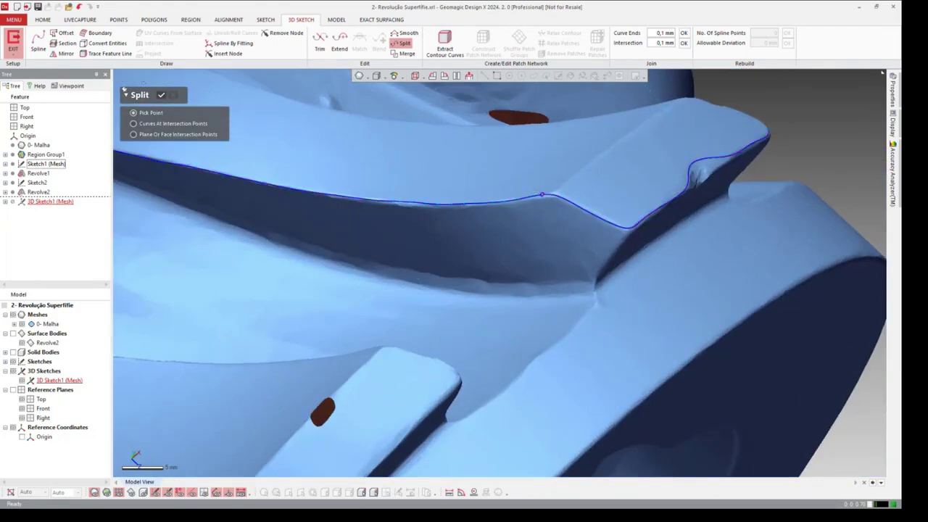
left_click(161, 95)
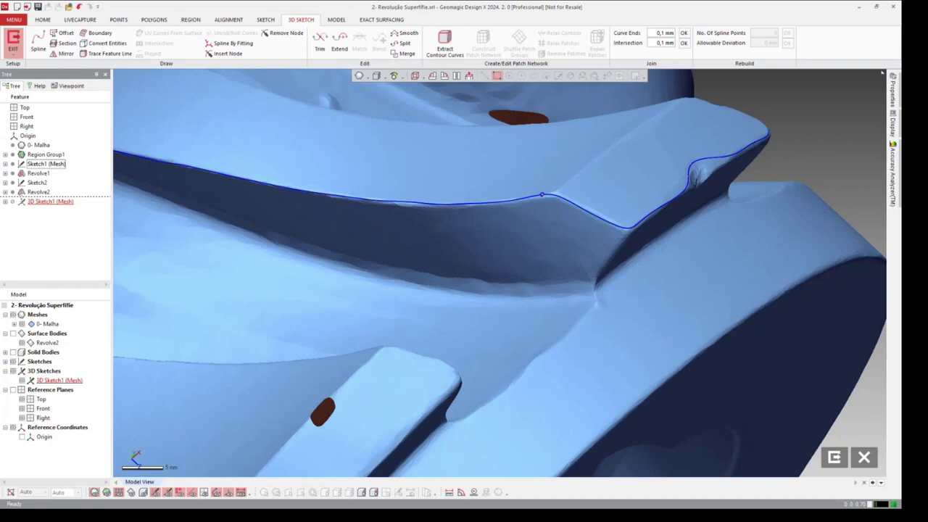
- Delete the curve piece running beyond the split point
left_click(601, 216)
left_click(539, 231)
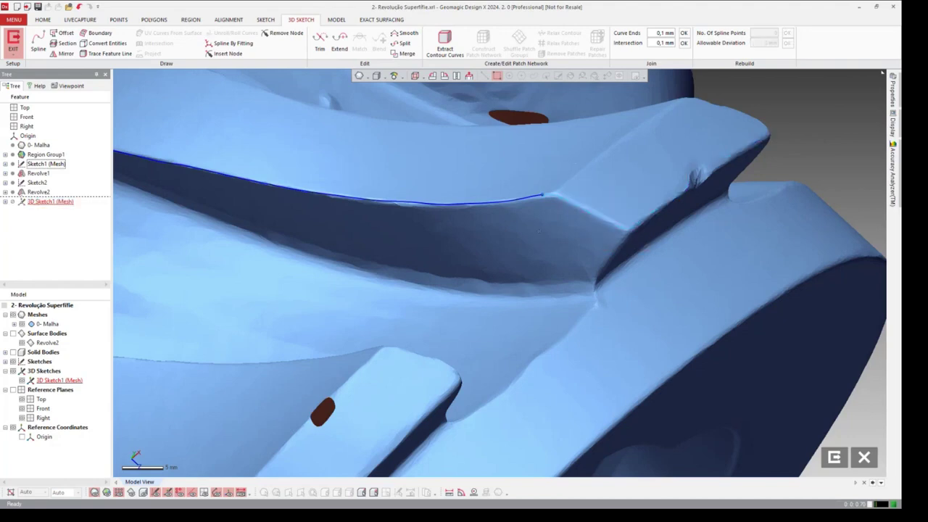
mouse_move(539, 231)
right_mouse_down()
mouse_move(461, 220)
mouse_move(493, 269)
mouse_move(343, 194)
right_mouse_up()
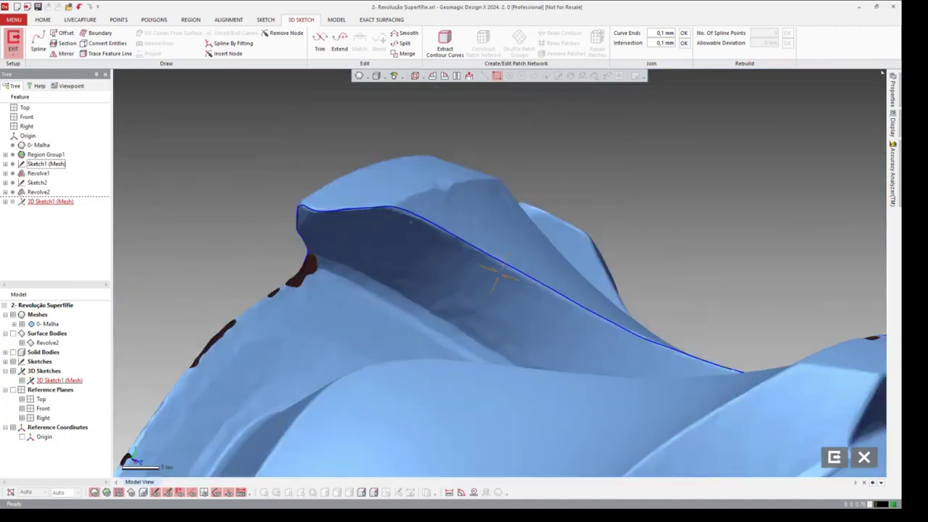
- Remove the short tip piece and select the remaining curve, a 56-point spline within 0.022 mm deviation
left_click(343, 194)
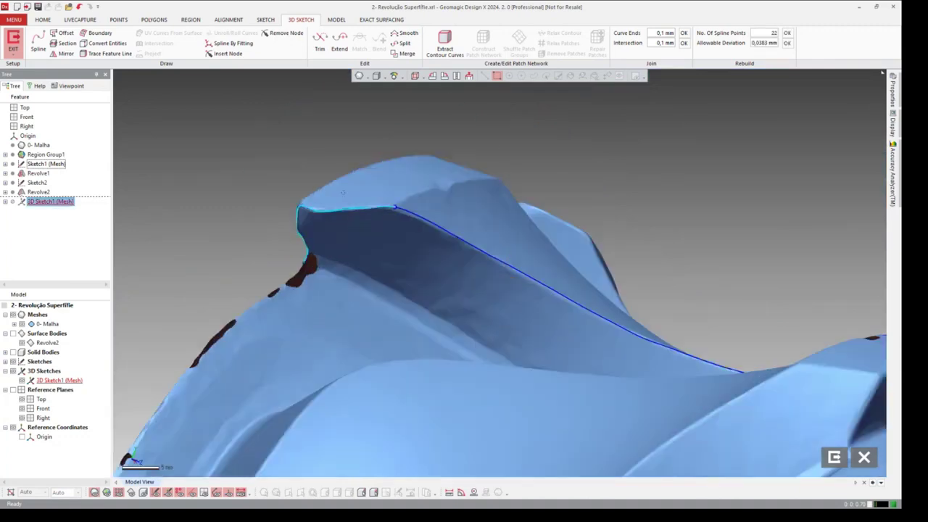
key("Escape")
mouse_move(528, 257)
right_mouse_down()
mouse_move(497, 269)
mouse_move(545, 226)
mouse_move(492, 259)
mouse_move(523, 272)
right_mouse_up()
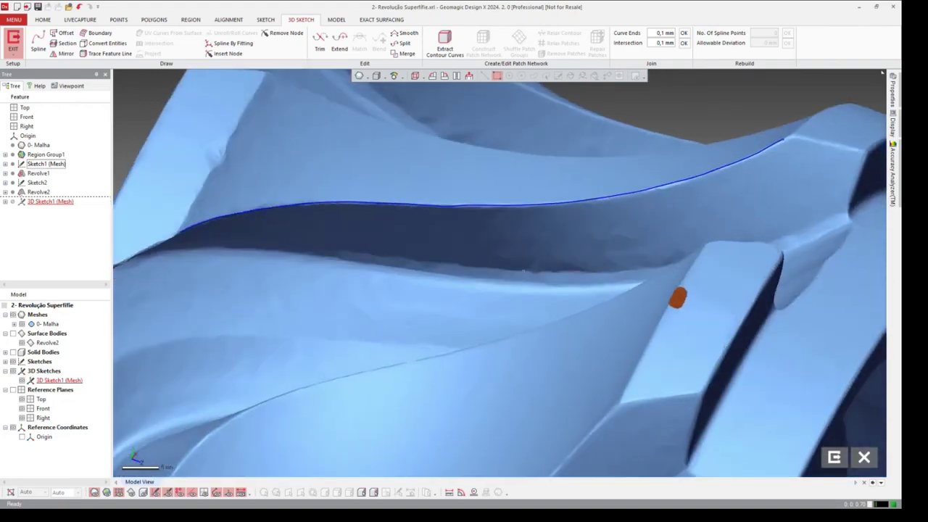
right_click_drag(540, 238, 559, 197)
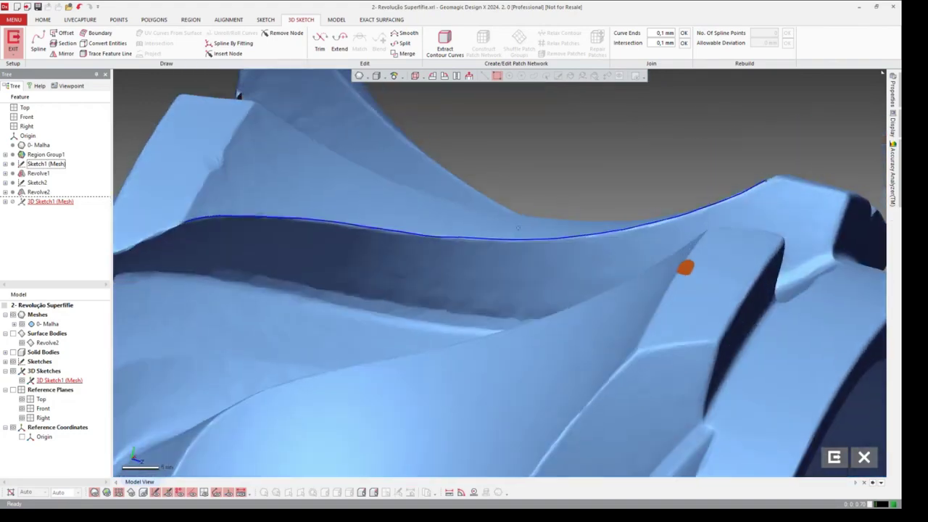
right_click_drag(518, 227, 497, 269)
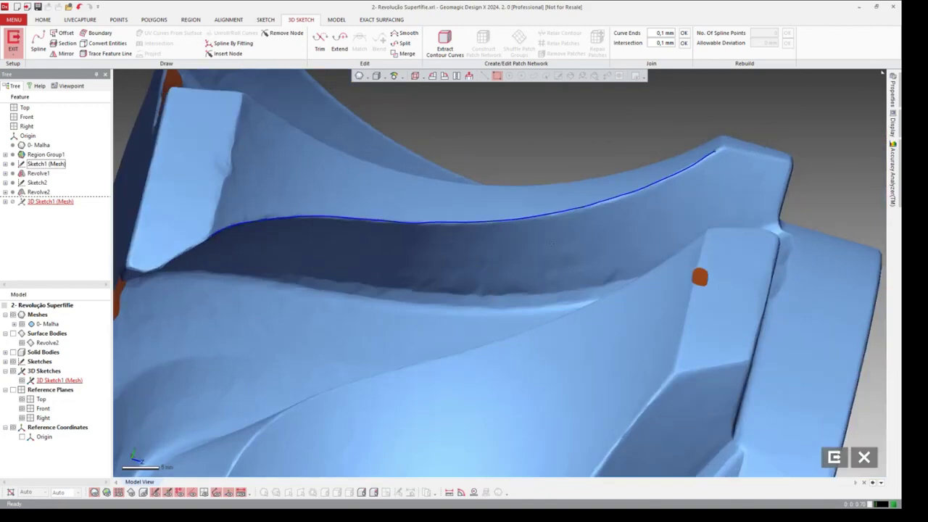
left_click(462, 220)
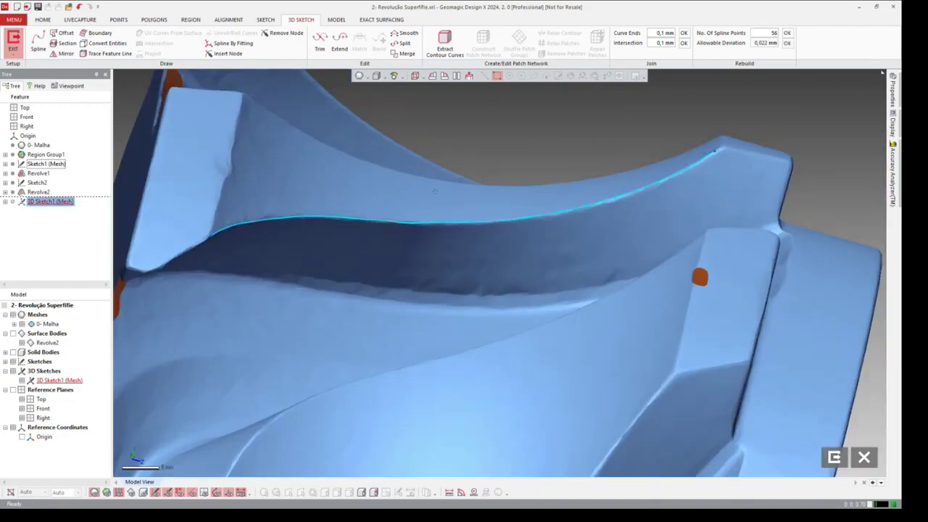
right_click_drag(434, 191, 505, 197)
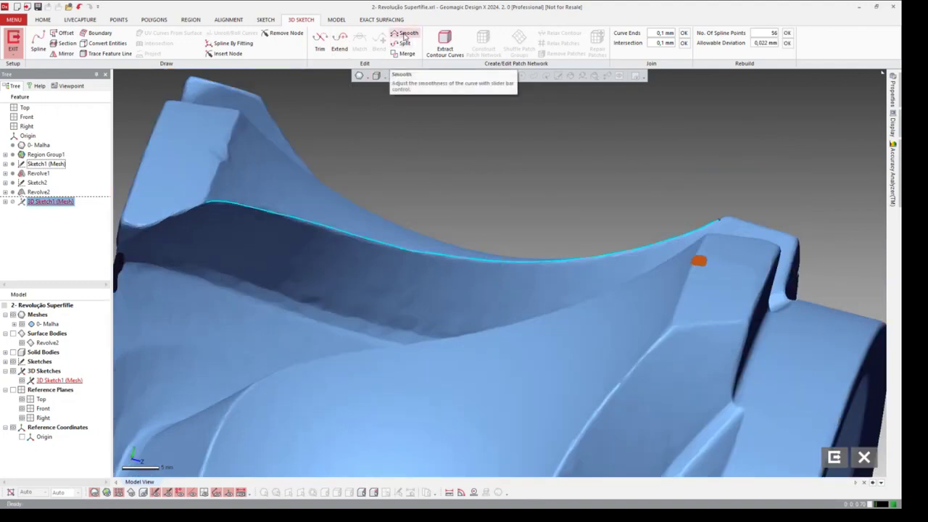
- Smooth the blade-edge curve with Smoothness set to Max, then deselect it
left_click(403, 33)
right_click_drag(458, 180, 244, 187)
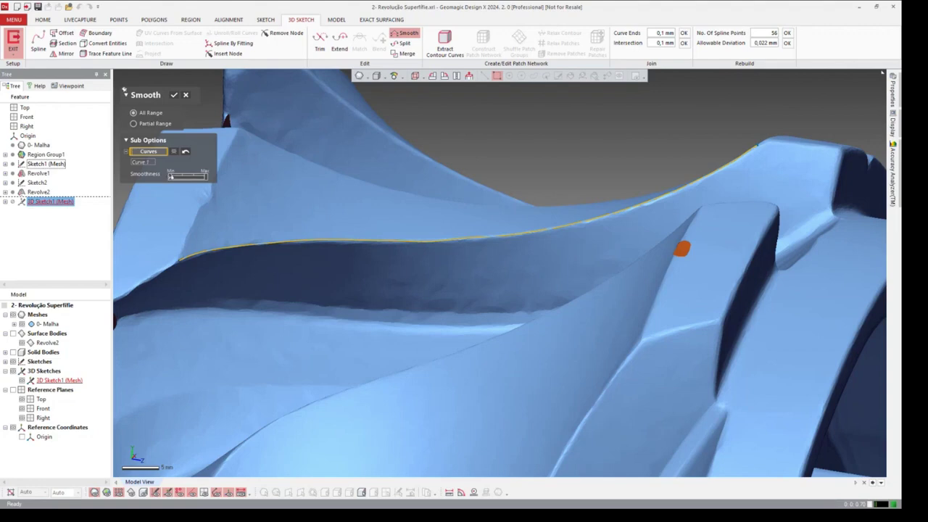
left_click_drag(171, 176, 191, 176)
left_click_drag(194, 177, 205, 177)
mouse_move(578, 206)
middle_mouse_down()
mouse_move(561, 248)
mouse_move(313, 165)
middle_mouse_up()
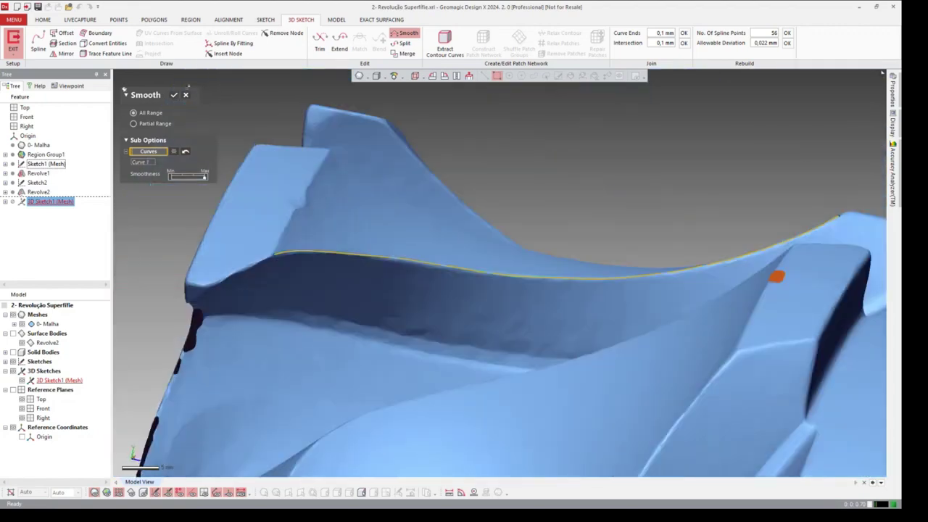
left_click(174, 95)
middle_click_drag(580, 276, 637, 222)
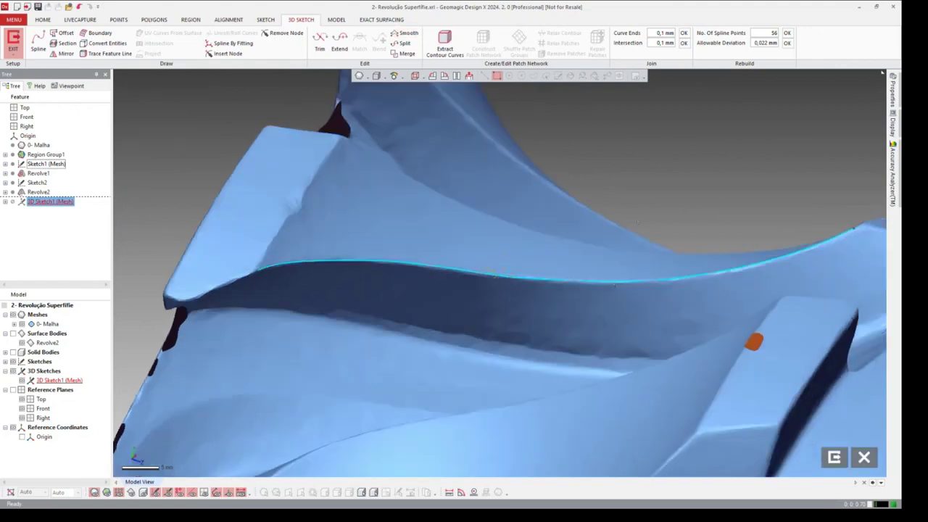
left_click(560, 289)
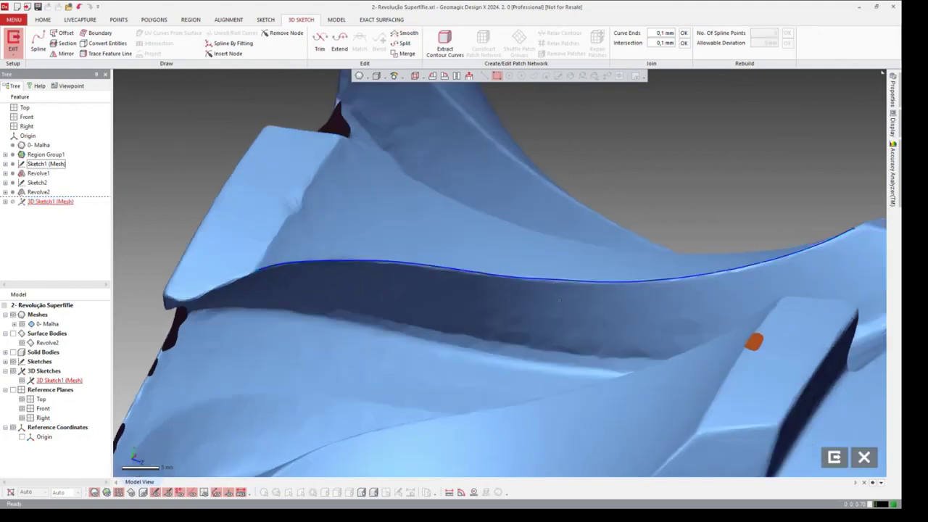
- Rebuild the selected blade-edge curve with 25 spline points, giving 0.0384 mm deviation
left_click(542, 273)
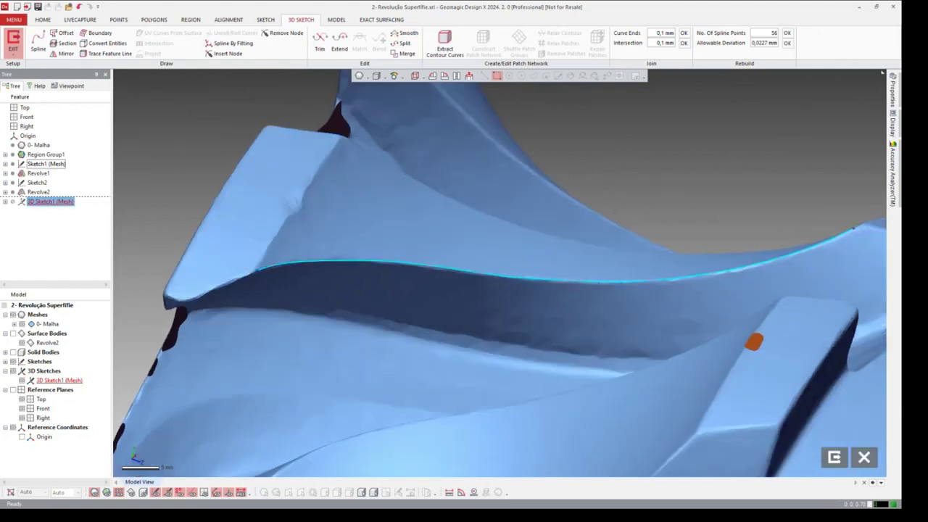
right_click_drag(507, 290, 549, 224)
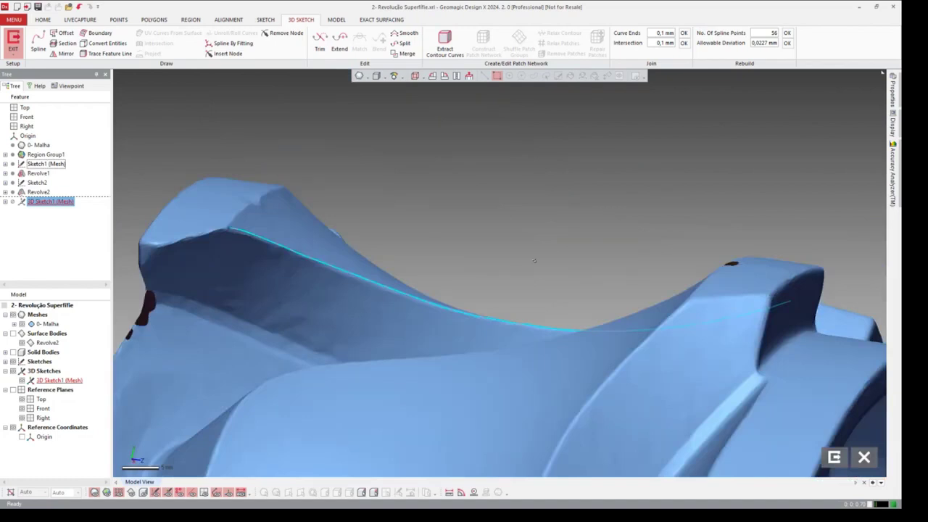
mouse_move(534, 261)
right_mouse_down()
mouse_move(499, 312)
mouse_move(520, 314)
right_mouse_up()
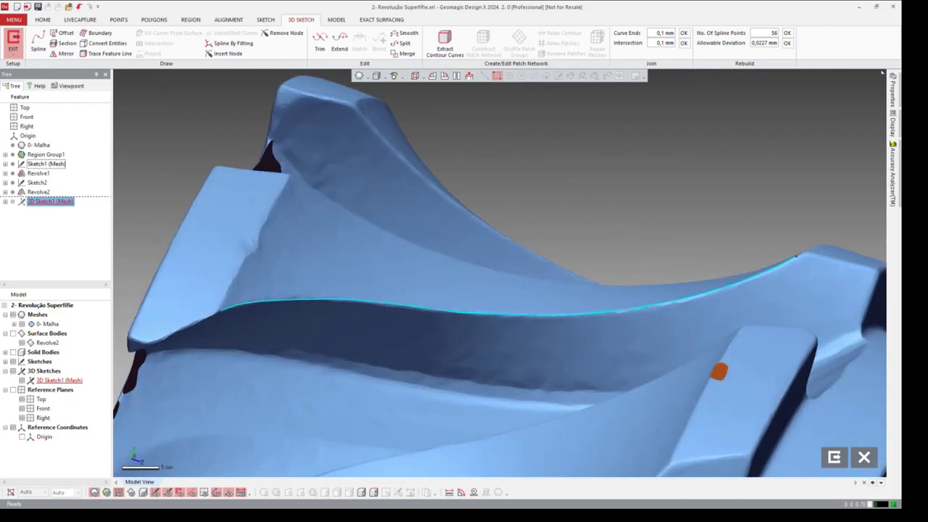
left_click(767, 34)
type("2")
type("5")
key("Delete")
key("Delete")
left_click(787, 34)
right_click_drag(560, 241, 521, 320)
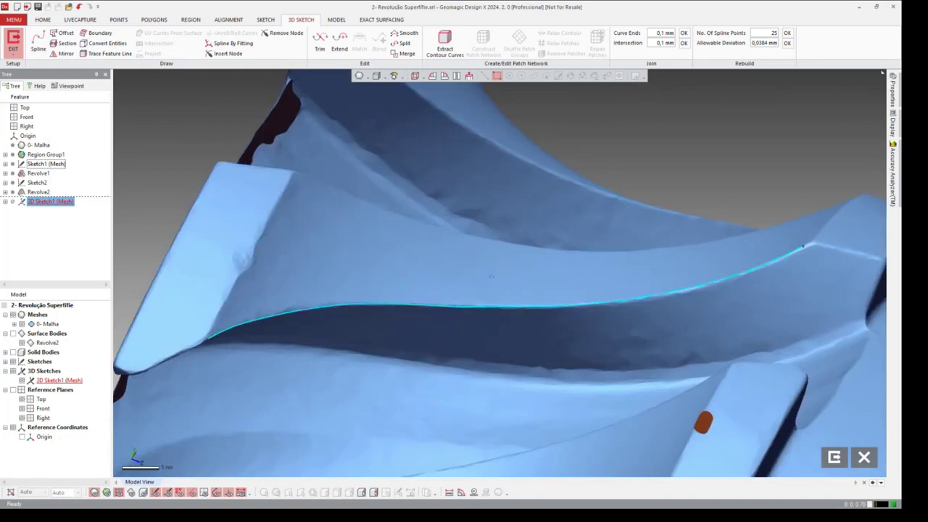
- Smooth the rebuilt 25-point blade-edge spline at maximum smoothness, then deselect it
left_click(405, 37)
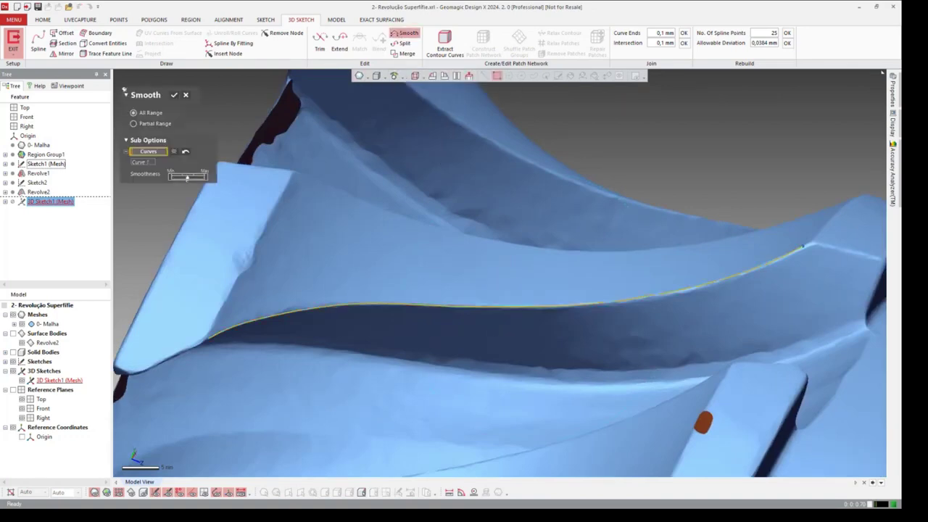
left_click_drag(171, 177, 204, 177)
right_click_drag(448, 335, 374, 252)
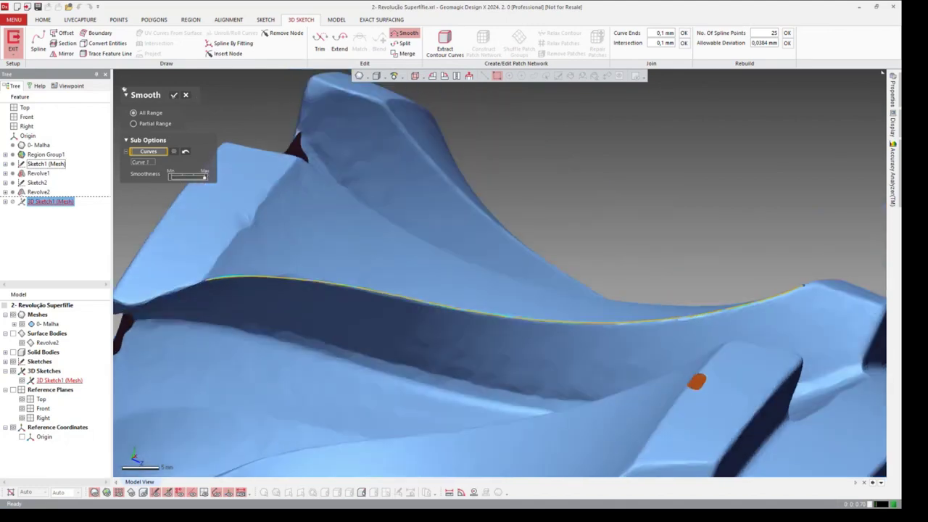
left_click(174, 95)
left_click(631, 224)
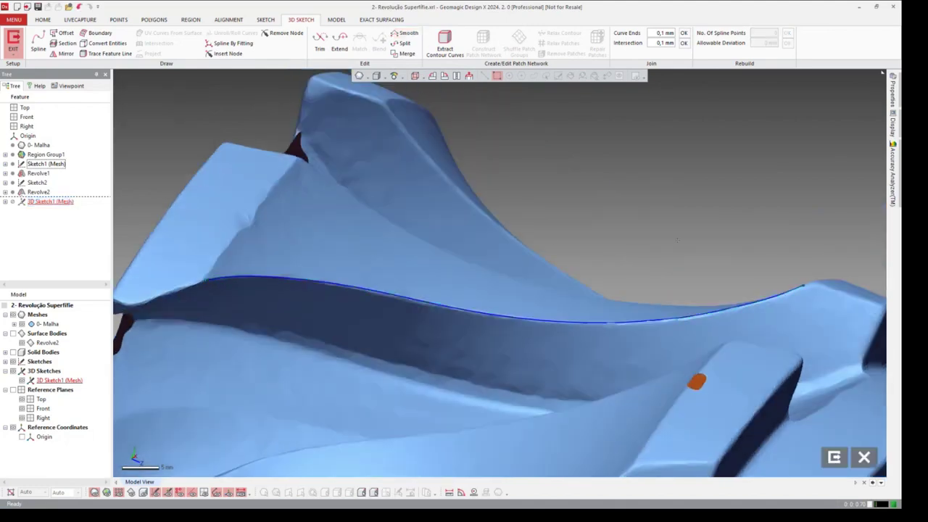
mouse_move(632, 224)
right_mouse_down()
mouse_move(500, 261)
mouse_move(498, 335)
right_mouse_up()
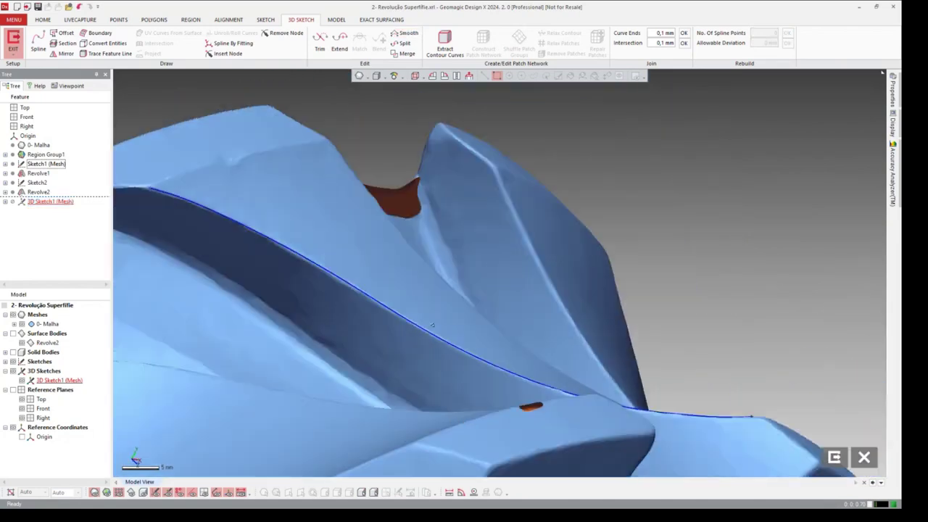
mouse_move(432, 325)
right_mouse_down()
mouse_move(500, 300)
mouse_move(480, 274)
mouse_move(541, 251)
right_mouse_up()
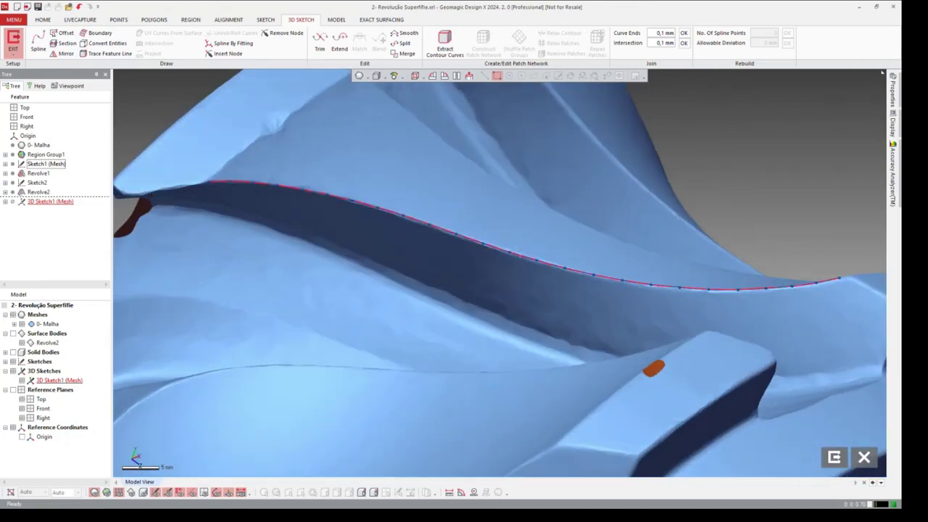
- Offset the blade-edge curve, trying distances of 5 mm and 7.5 mm
left_click(55, 34)
left_click(463, 231)
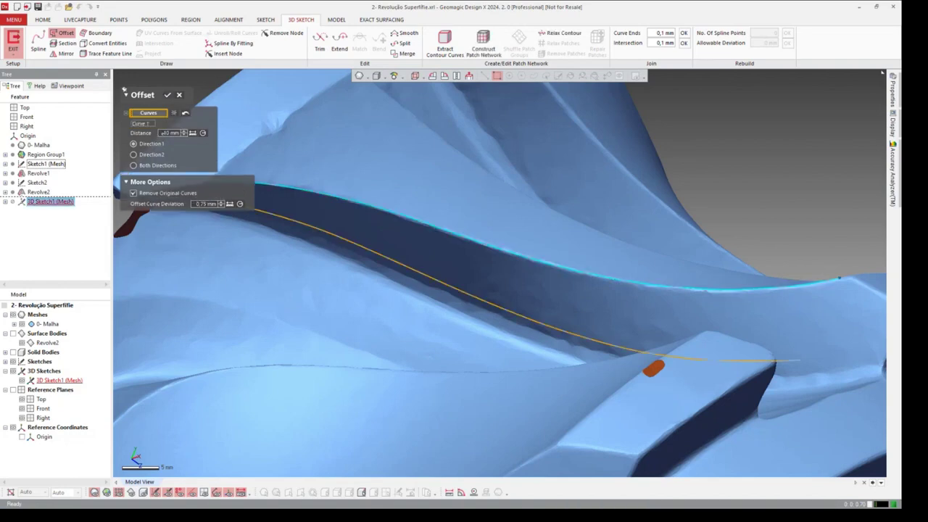
double_click(172, 133)
type("5")
key("Return")
double_click(174, 133)
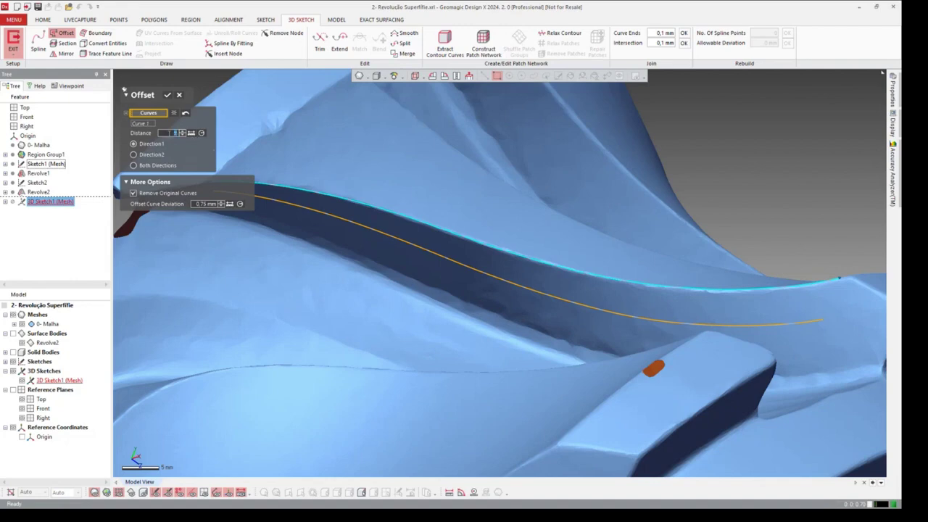
type("7")
type(".5")
key("Return")
right_click_drag(628, 171, 545, 215)
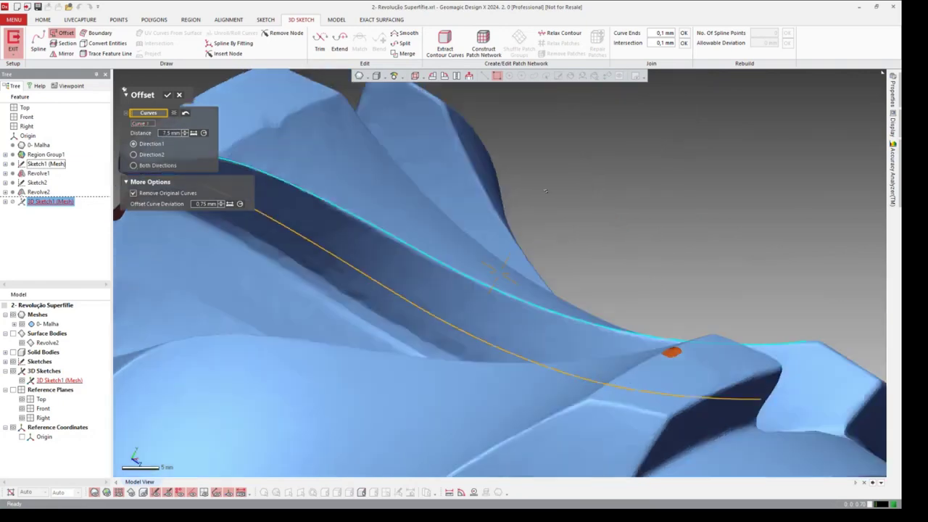
- Settle on a 7 mm offset with the original curve removed, and confirm
double_click(168, 133)
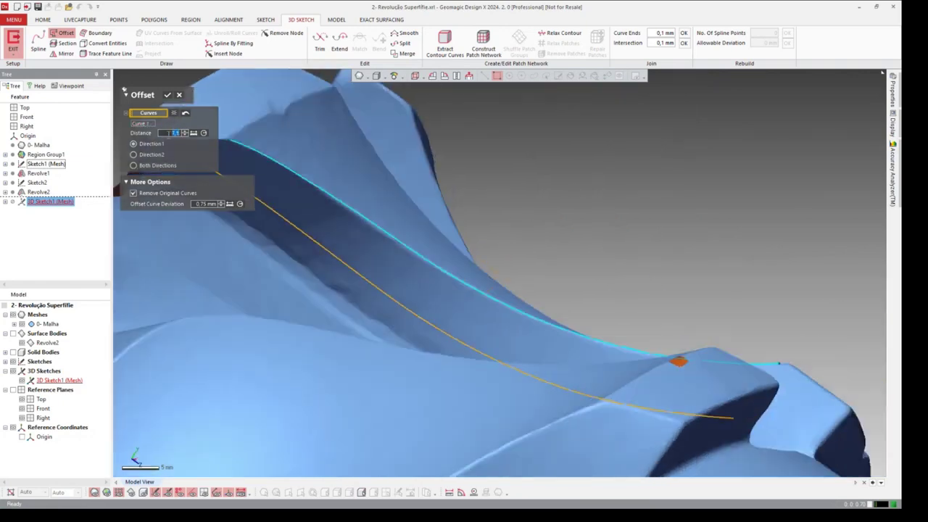
type("1")
key("Return")
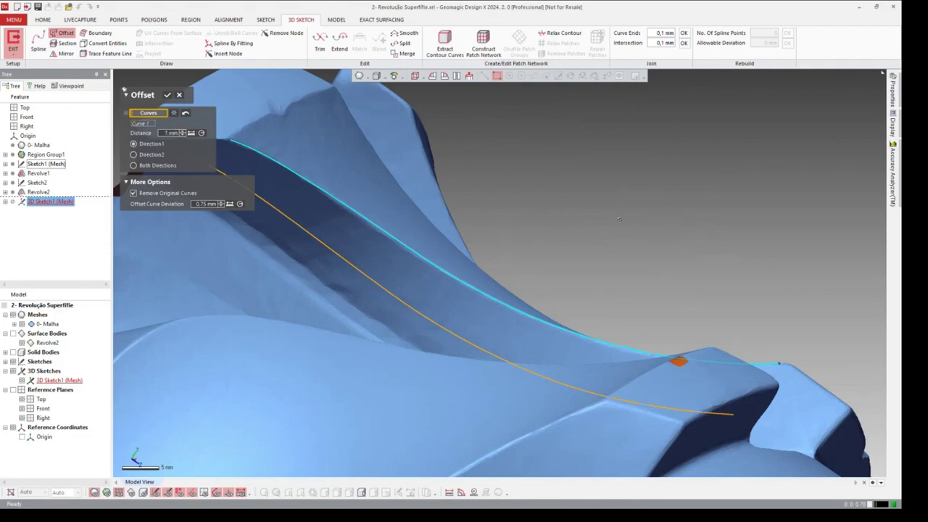
mouse_move(619, 219)
right_mouse_down()
mouse_move(657, 209)
mouse_move(673, 173)
right_mouse_up()
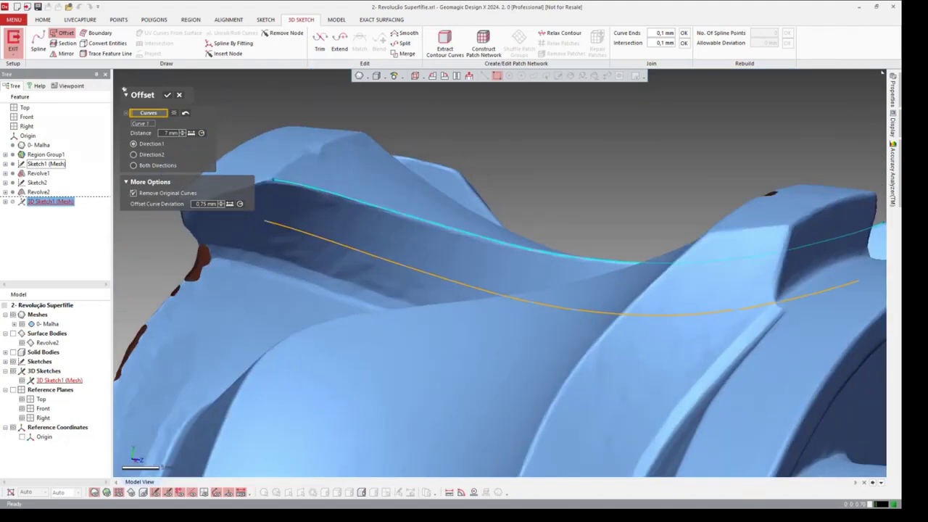
left_click(134, 193)
left_click(168, 95)
mouse_move(464, 276)
right_mouse_down()
mouse_move(509, 246)
mouse_move(551, 239)
right_mouse_up()
scroll(509, 247, "up", 3)
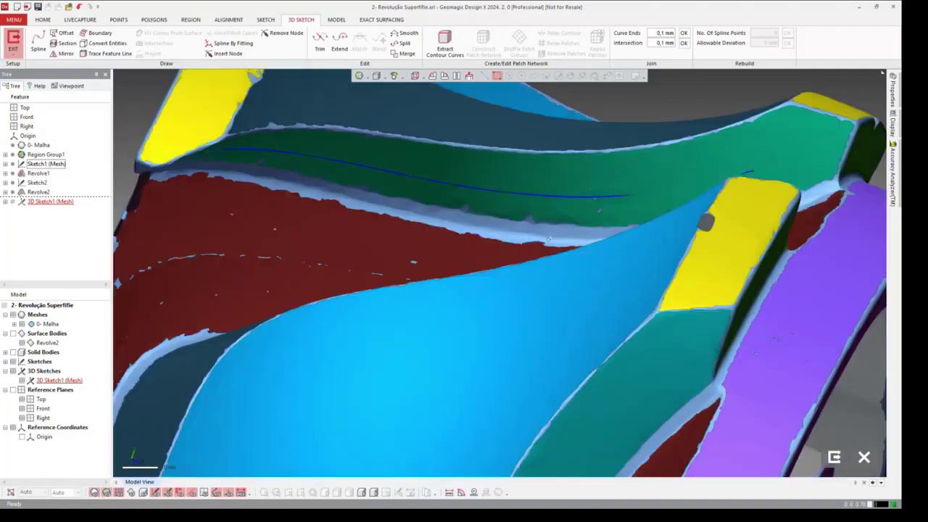
- Orbit the model to inspect the offset curve running across the blade
right_click_drag(548, 238, 568, 210)
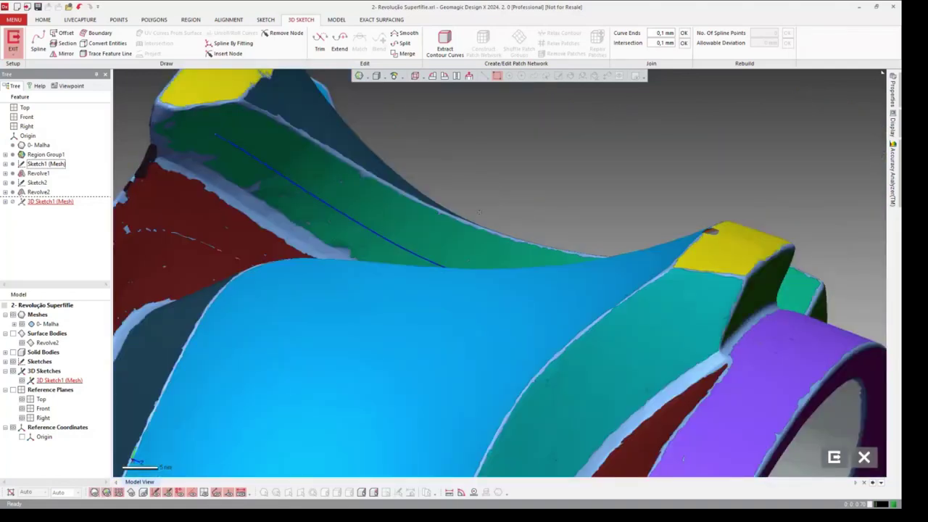
right_click_drag(443, 195, 548, 146)
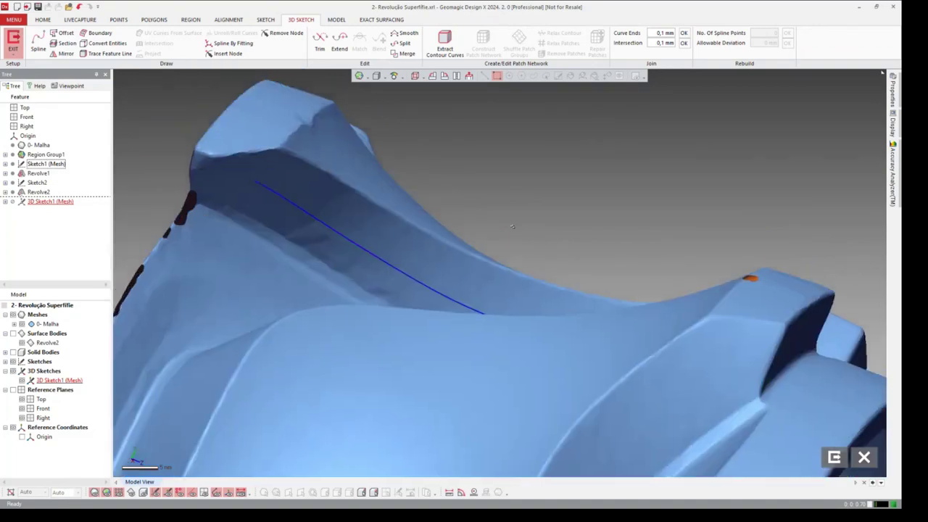
right_click_drag(253, 221, 314, 270)
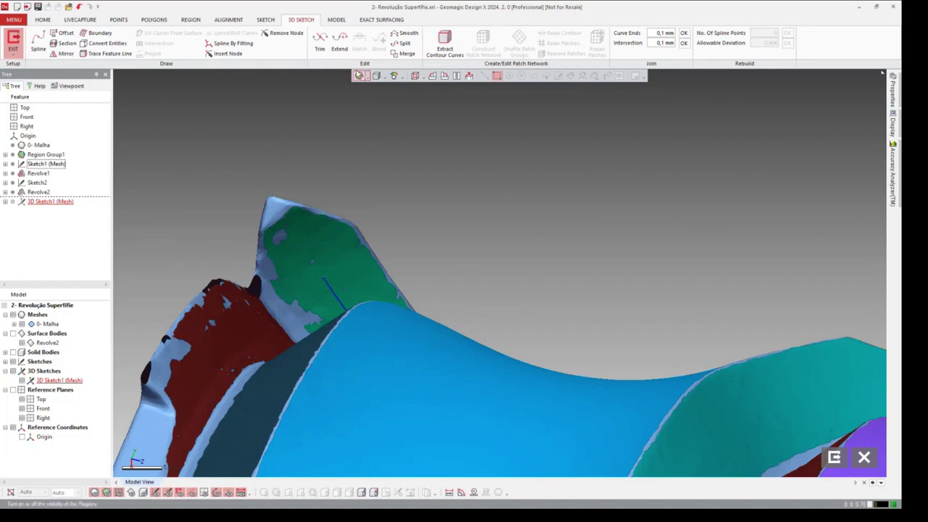
- Extend one end of the offset blade curve by 9 mm
left_click(340, 44)
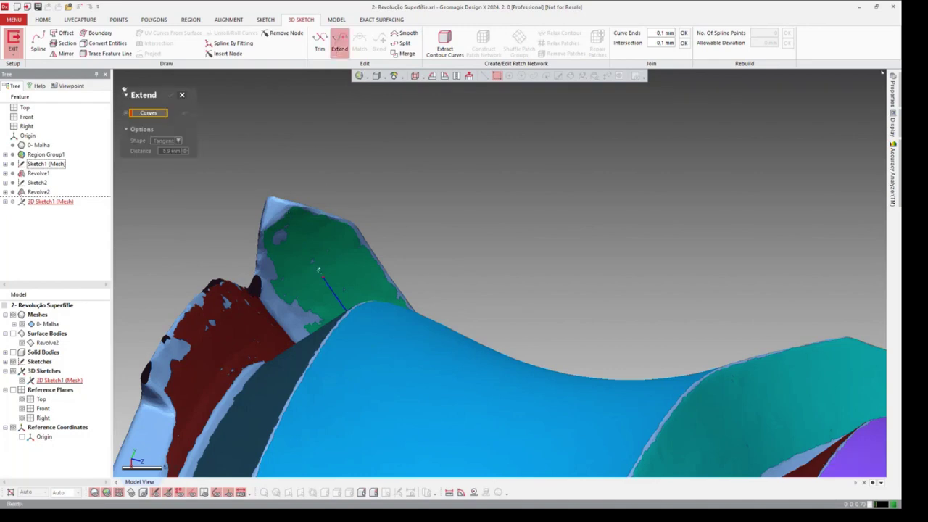
left_click(318, 271)
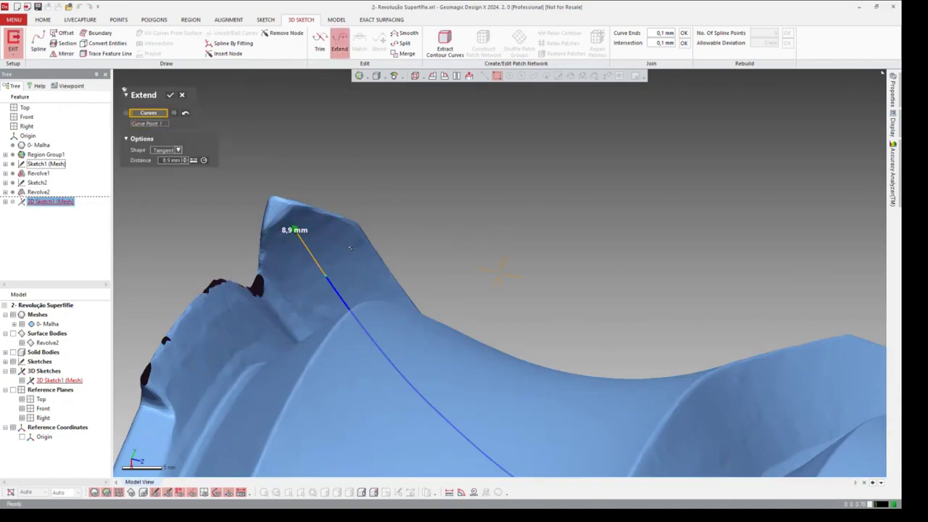
mouse_move(319, 275)
right_mouse_down()
mouse_move(277, 303)
mouse_move(666, 269)
mouse_move(424, 299)
mouse_move(303, 232)
mouse_move(283, 239)
right_mouse_up()
type("9")
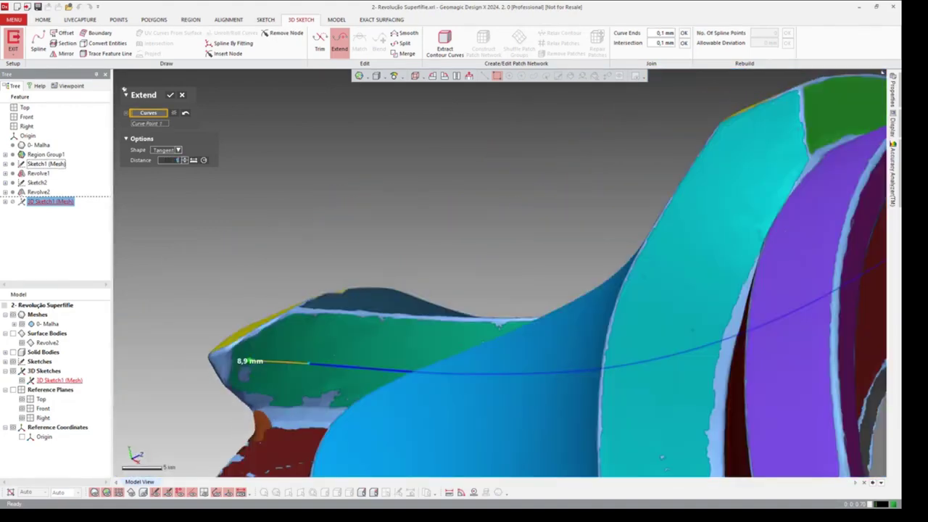
key("Return")
- Extend the curve's other end by 10 mm, clearing an accidentally added extra point
mouse_move(656, 224)
right_mouse_down()
mouse_move(486, 265)
mouse_move(365, 205)
right_mouse_up()
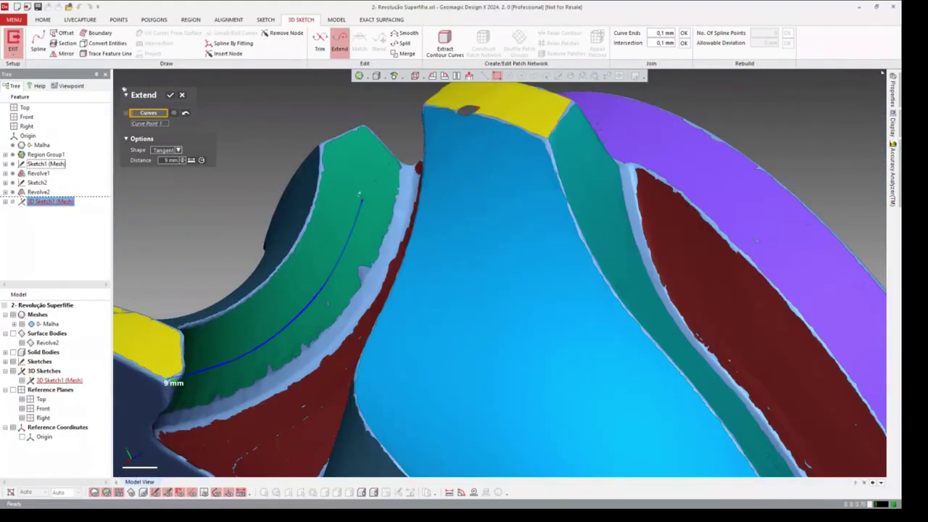
left_click(359, 194)
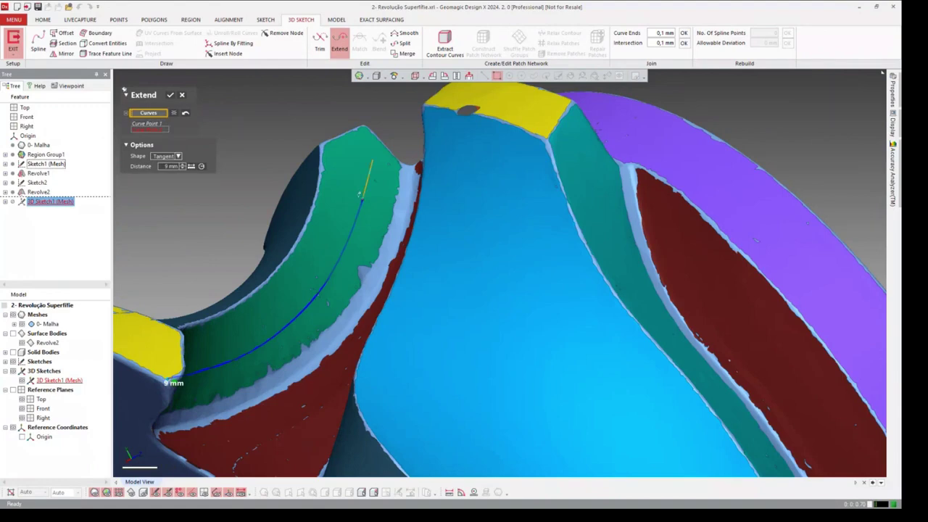
left_click(359, 194)
left_click(155, 131)
key("Delete")
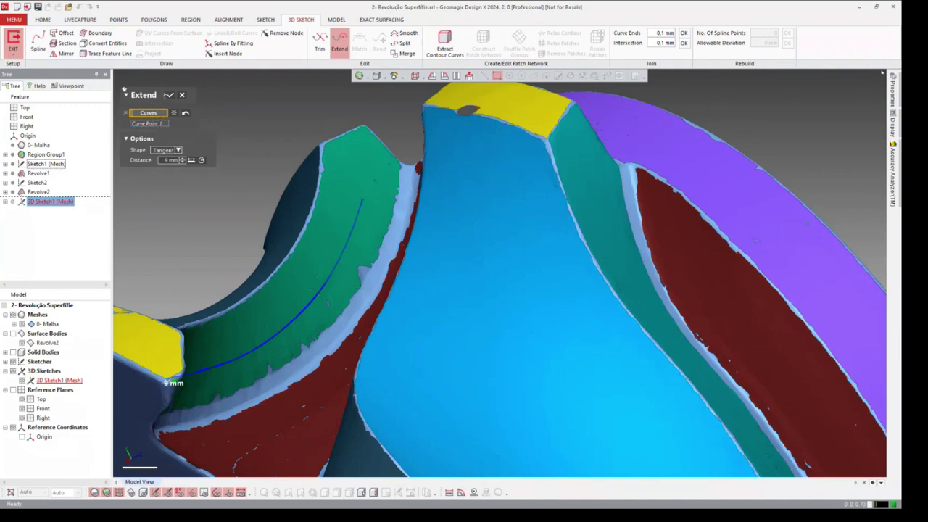
key("Escape")
key("Return")
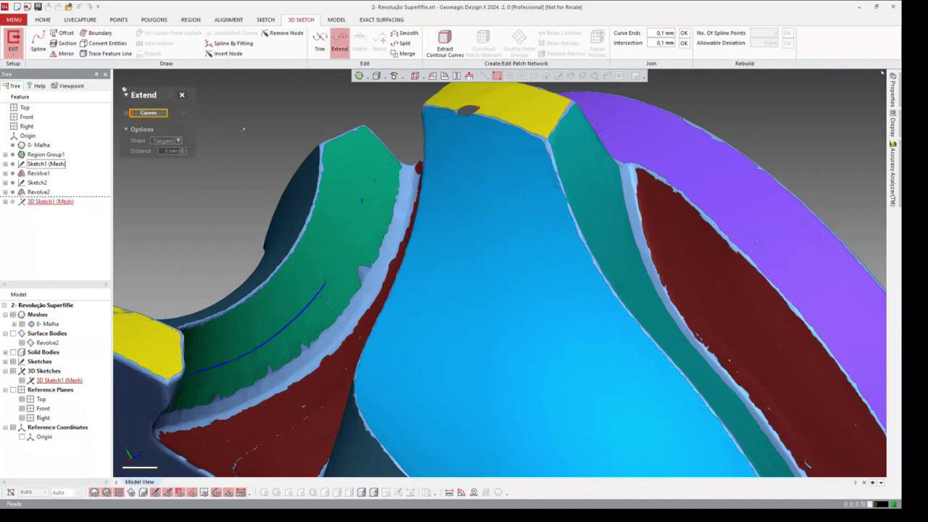
left_click(361, 200)
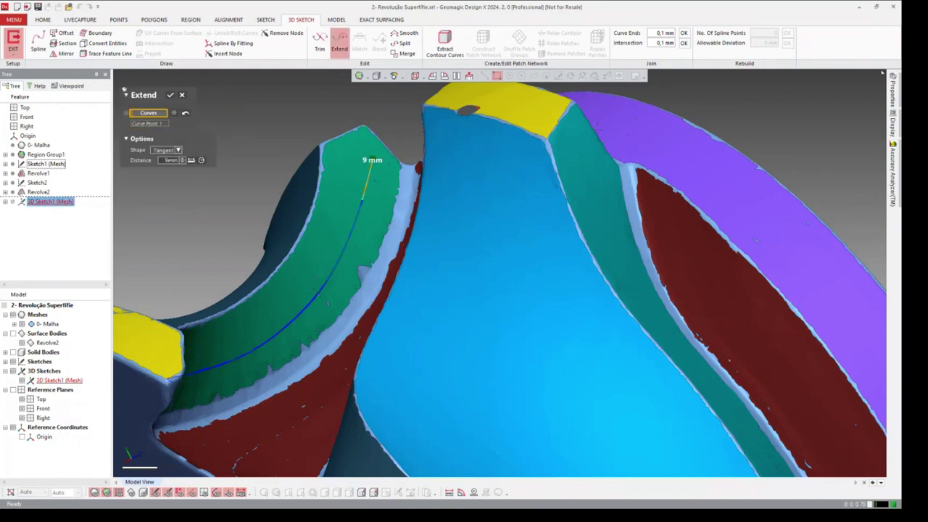
double_click(171, 160)
type("10")
key("Return")
- Apply the curve extension and view the whole blade top
left_click(171, 94)
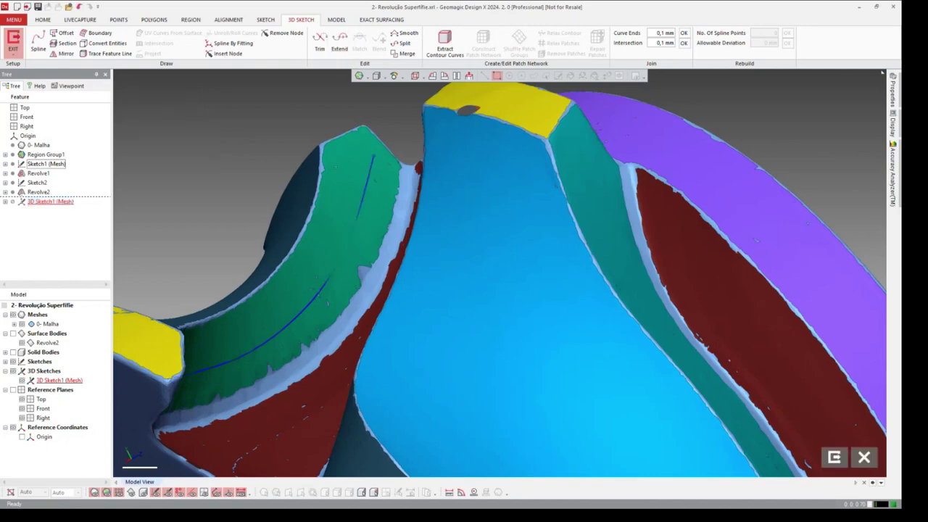
mouse_move(328, 301)
right_mouse_down()
mouse_move(428, 290)
mouse_move(390, 324)
right_mouse_up()
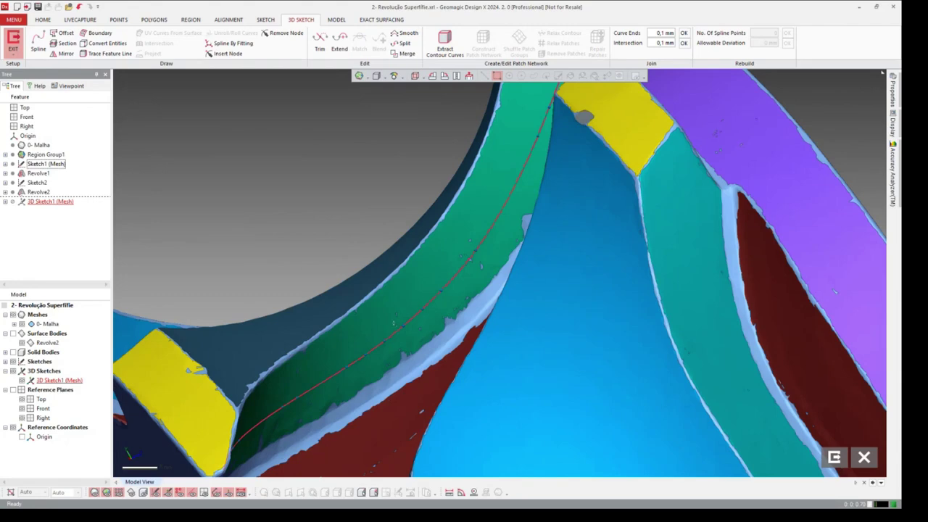
right_click_drag(393, 323, 465, 261)
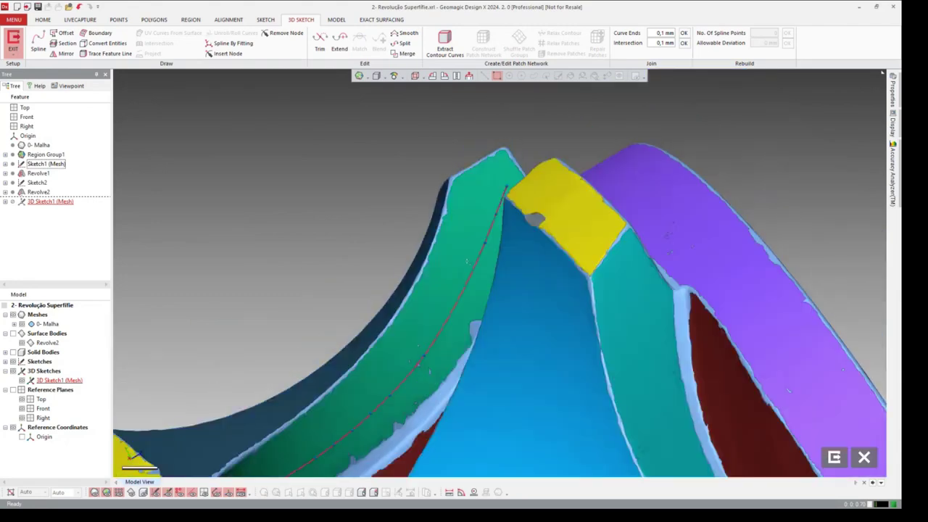
- Rebuild the blade's 3D sketch curve with 30 spline points, deviating 0.0206 mm
left_click(487, 258)
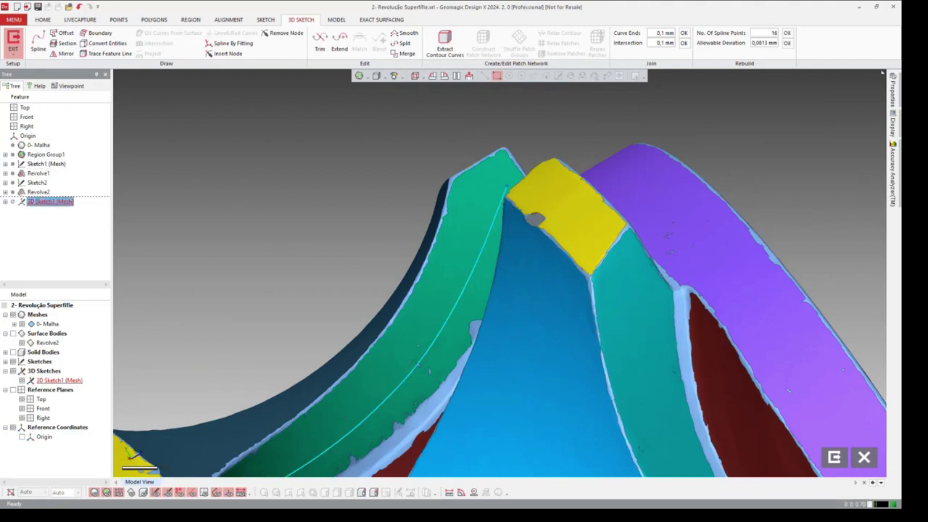
double_click(774, 34)
key("BackSpace")
type("8")
type("0")
key("Return")
left_click(789, 33)
right_click_drag(591, 158, 585, 241)
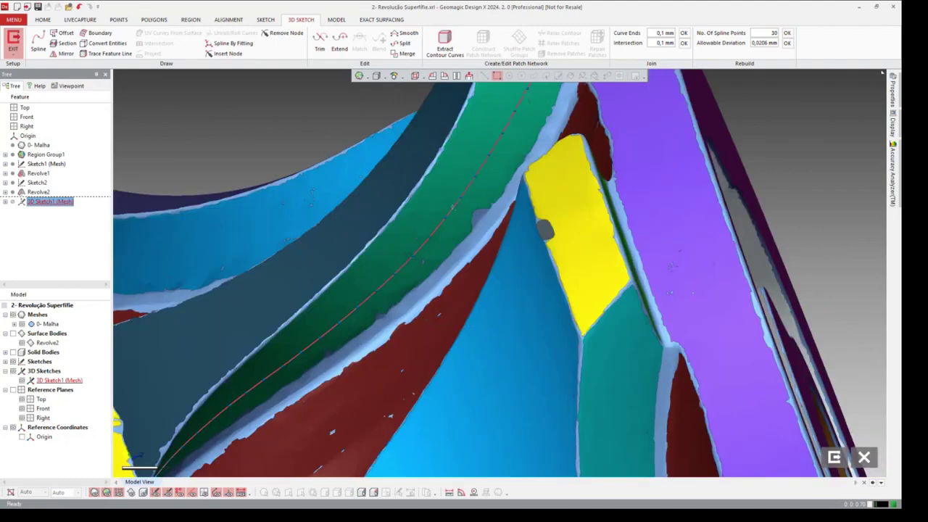
right_click_drag(456, 206, 263, 261)
mouse_move(634, 141)
right_mouse_down()
mouse_move(496, 174)
mouse_move(661, 323)
mouse_move(652, 319)
right_mouse_up()
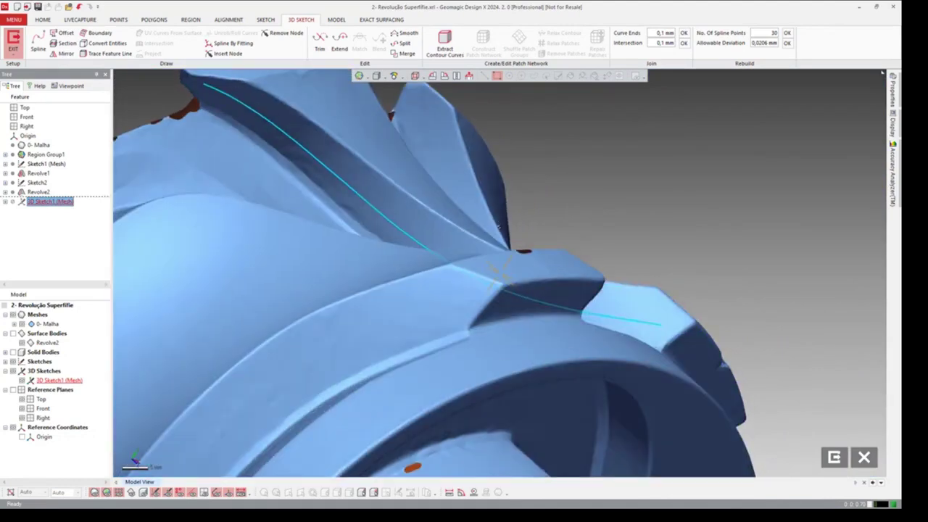
key("Escape")
mouse_move(649, 214)
right_mouse_down()
mouse_move(588, 261)
mouse_move(472, 279)
right_mouse_up()
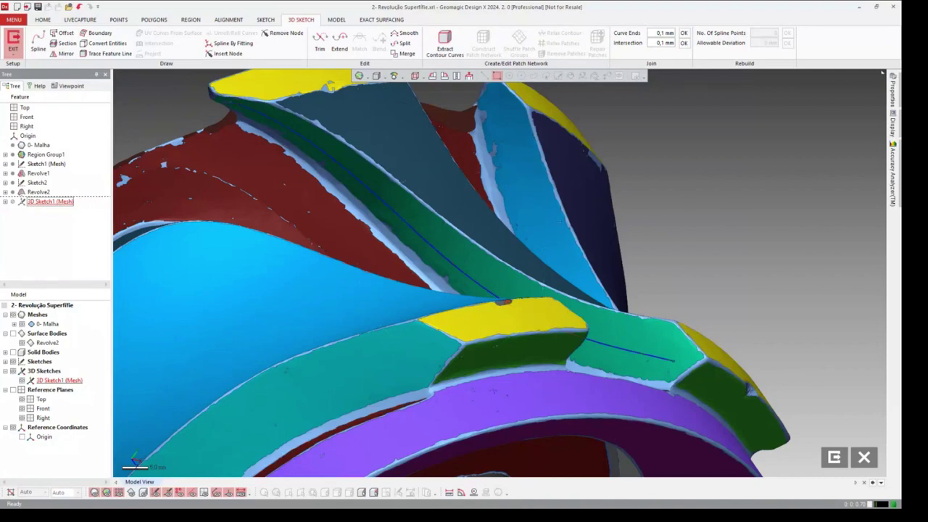
mouse_move(435, 239)
right_mouse_down()
mouse_move(464, 261)
mouse_move(647, 169)
mouse_move(705, 233)
right_mouse_up()
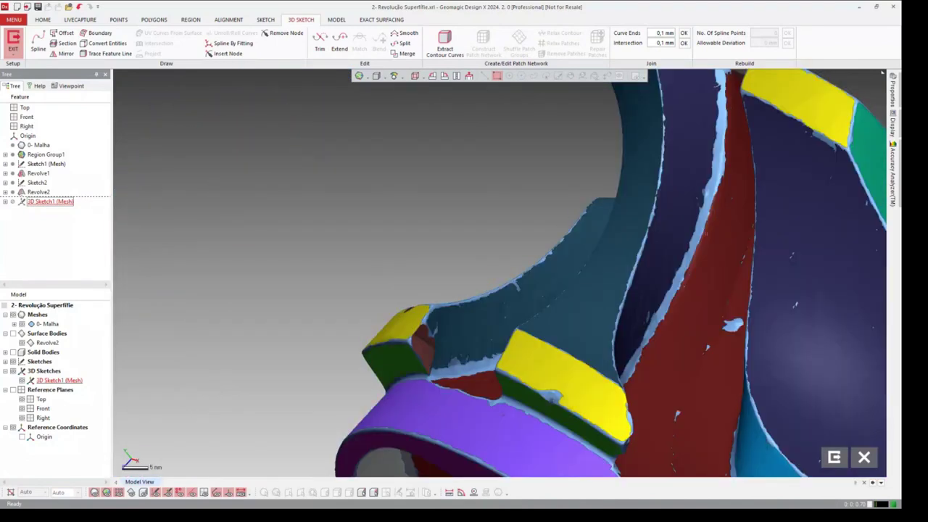
right_click_drag(680, 171, 635, 305)
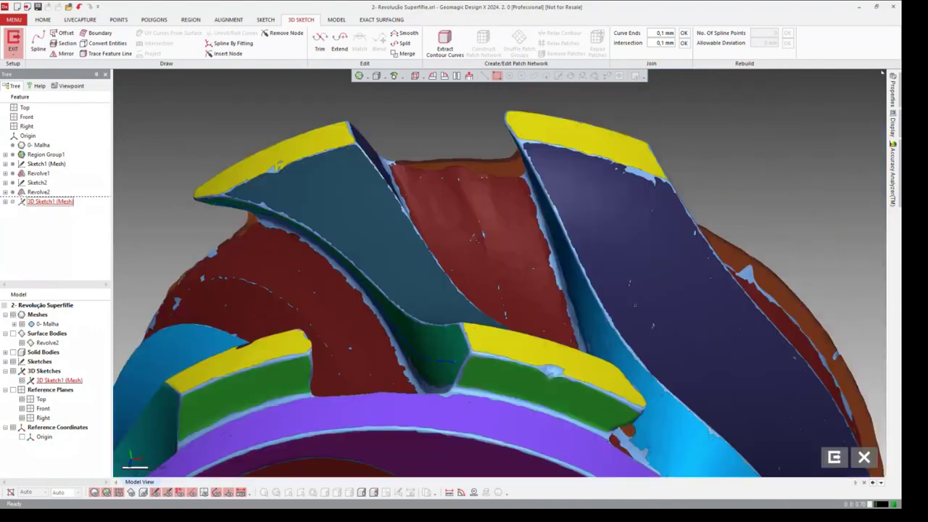
mouse_move(277, 167)
right_mouse_down()
mouse_move(669, 240)
mouse_move(674, 197)
mouse_move(458, 253)
right_mouse_up()
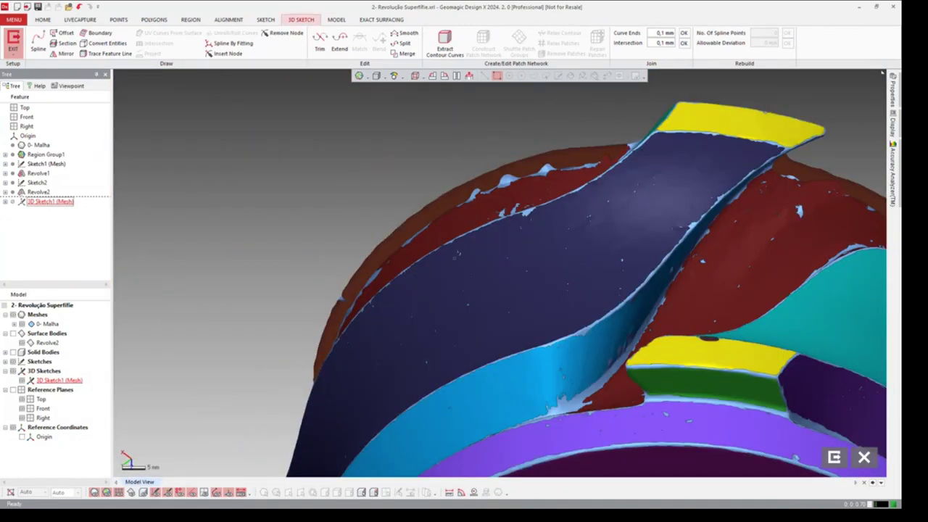
right_click_drag(459, 253, 452, 262)
scroll(474, 289, "down", 5)
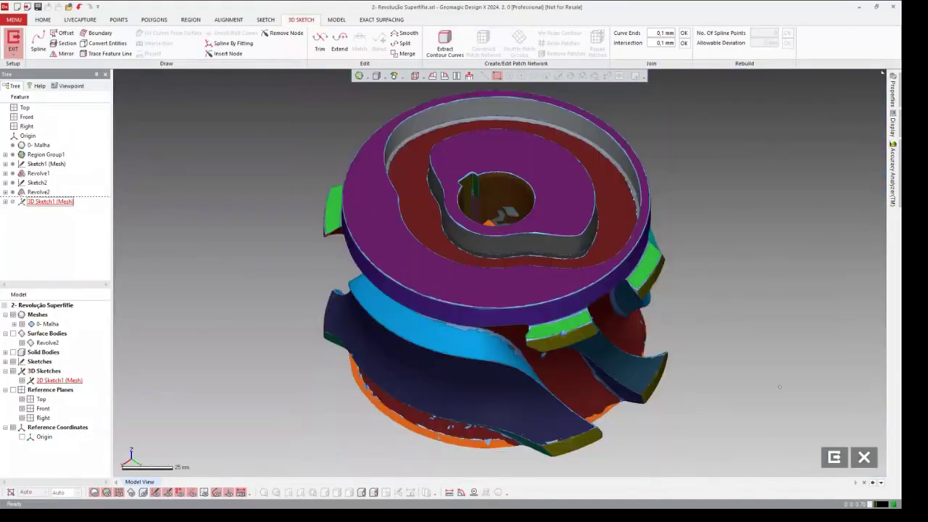
- Exit 3D Sketch mode and rotate the part to view the blade curves
left_click(834, 457)
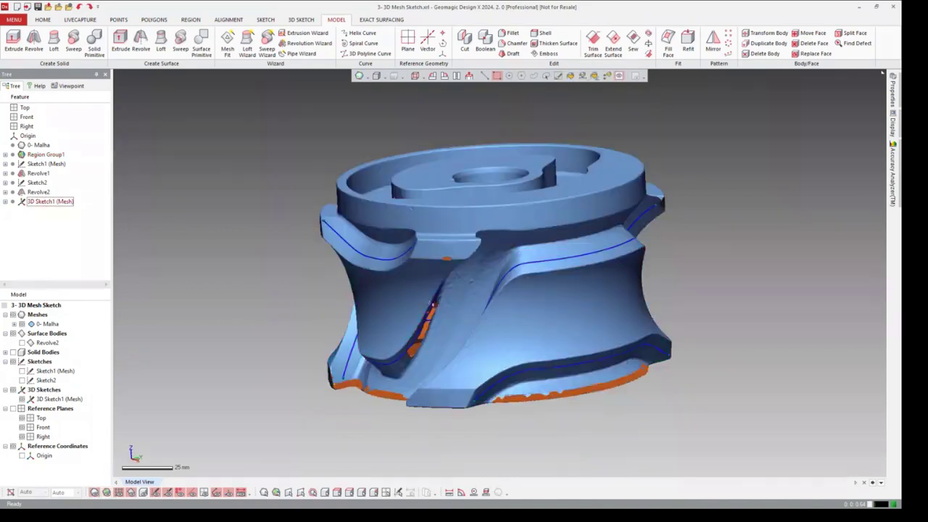
right_click_drag(607, 247, 663, 270)
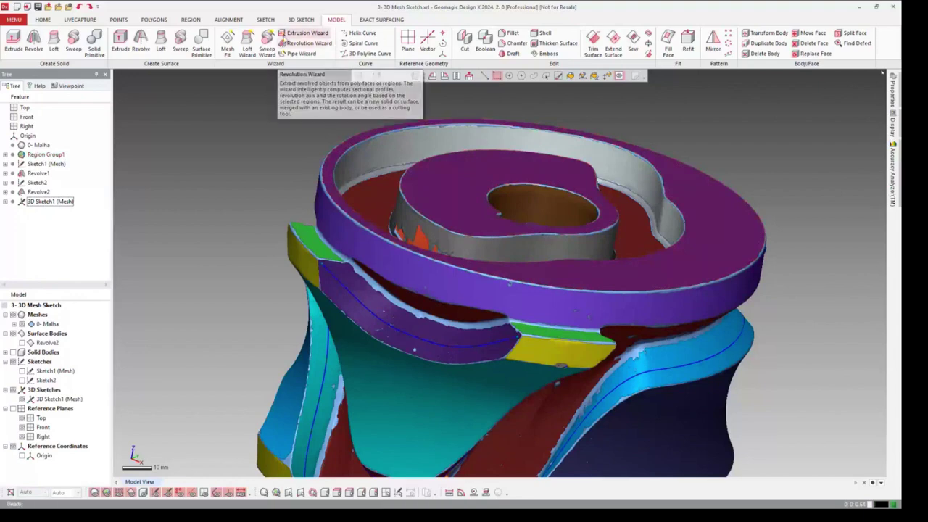
- Start a Loft Wizard on the blade-face region using the 3D sketch curve as path
left_click(247, 49)
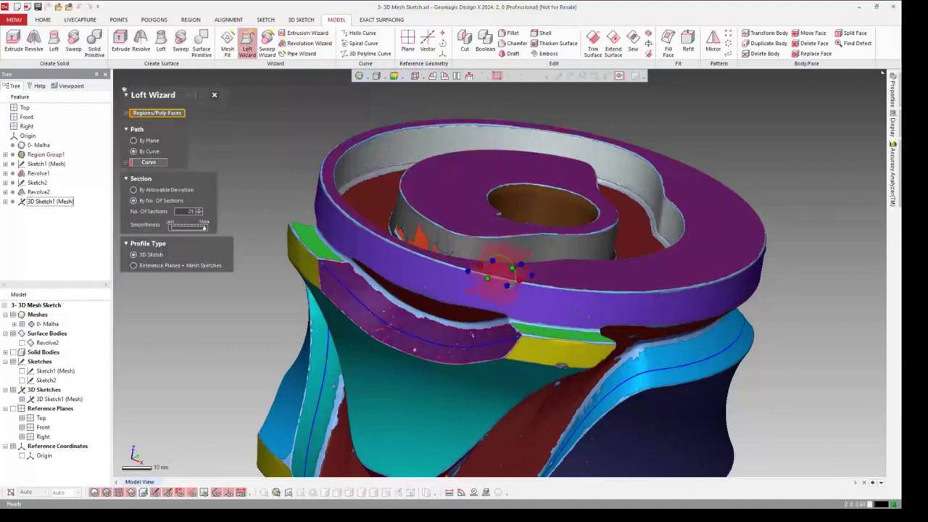
left_click(471, 336)
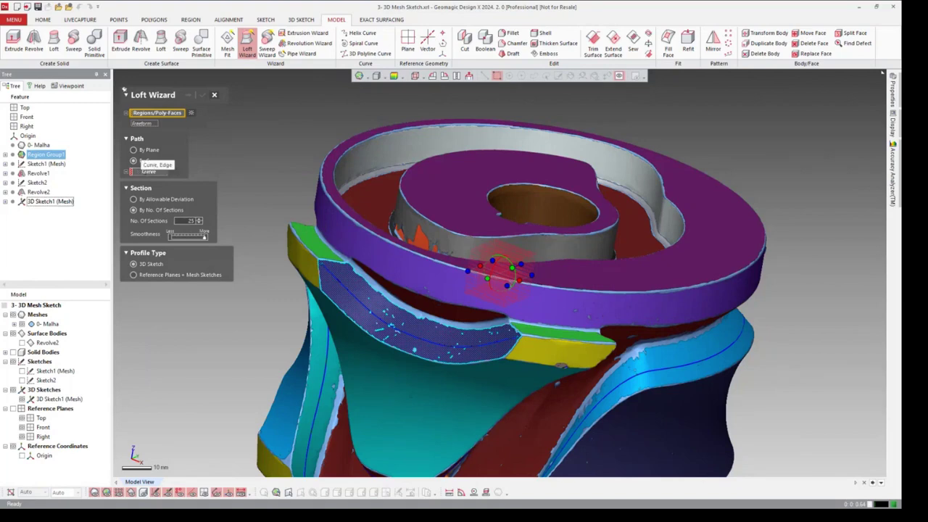
left_click(133, 160)
left_click(391, 324)
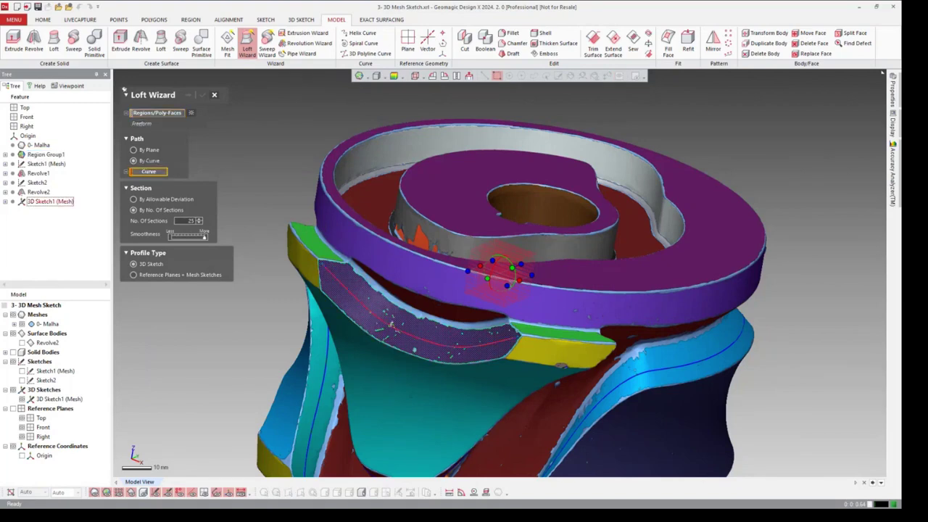
left_click(392, 325)
mouse_move(508, 290)
right_mouse_down()
mouse_move(507, 319)
mouse_move(478, 312)
mouse_move(522, 341)
right_mouse_up()
mouse_move(424, 284)
right_mouse_down()
mouse_move(487, 281)
mouse_move(475, 240)
mouse_move(464, 268)
right_mouse_up()
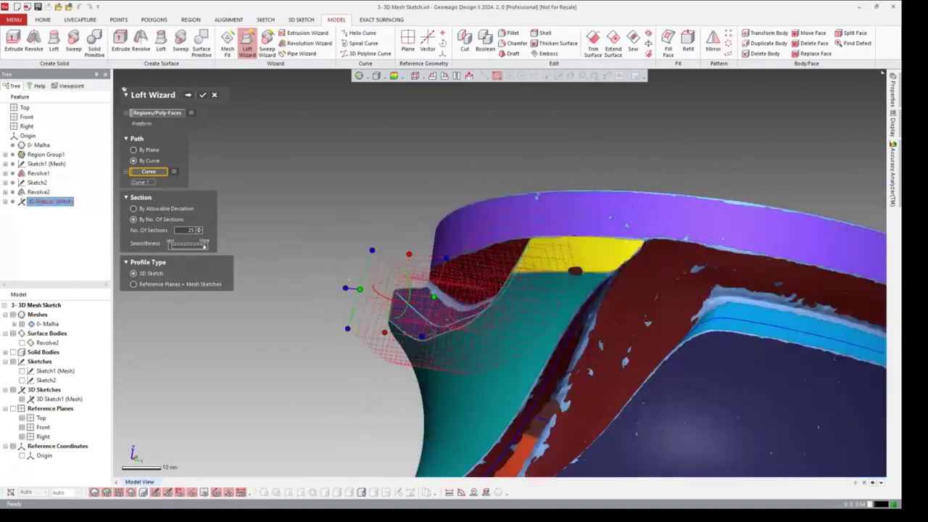
left_click_drag(370, 248, 369, 254)
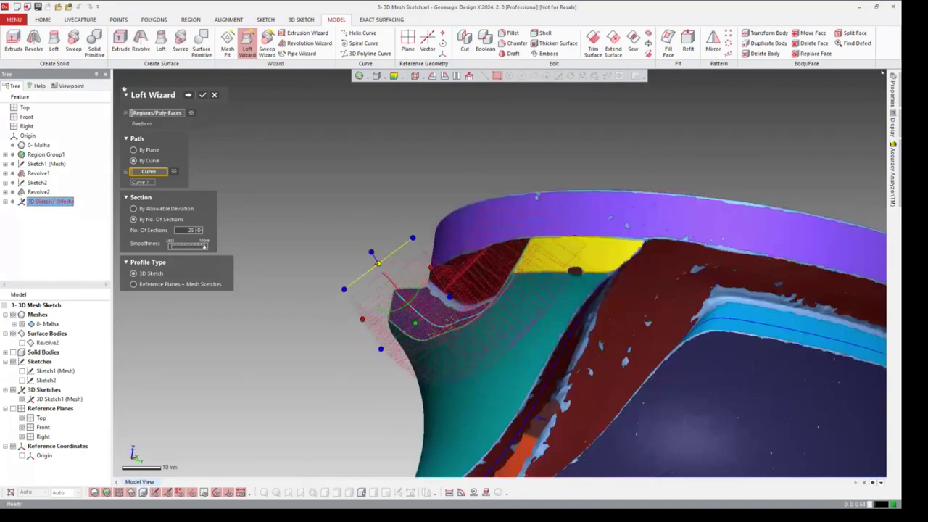
mouse_move(369, 254)
right_mouse_down()
mouse_move(518, 293)
mouse_move(338, 251)
mouse_move(627, 230)
mouse_move(459, 255)
right_mouse_up()
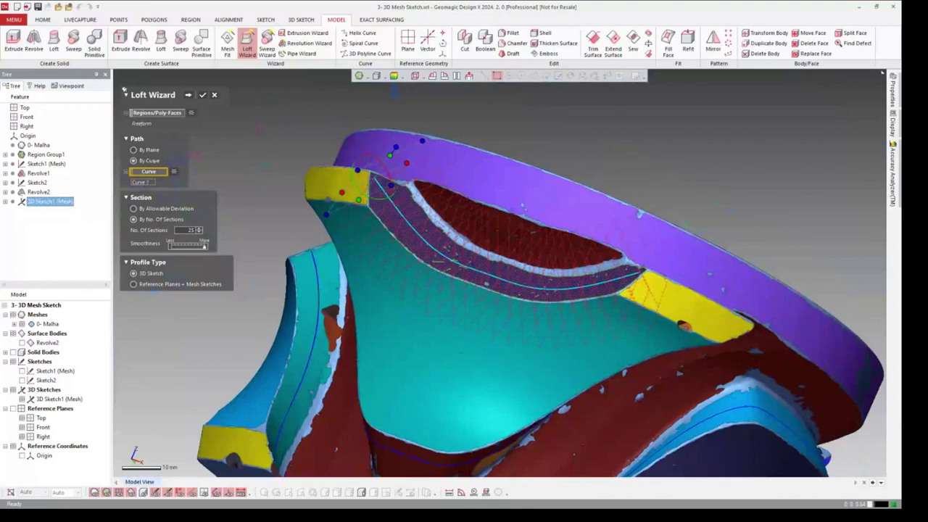
- Reduce the loft to 15 sections along the blade curve
double_click(182, 230)
type("15")
key("Return")
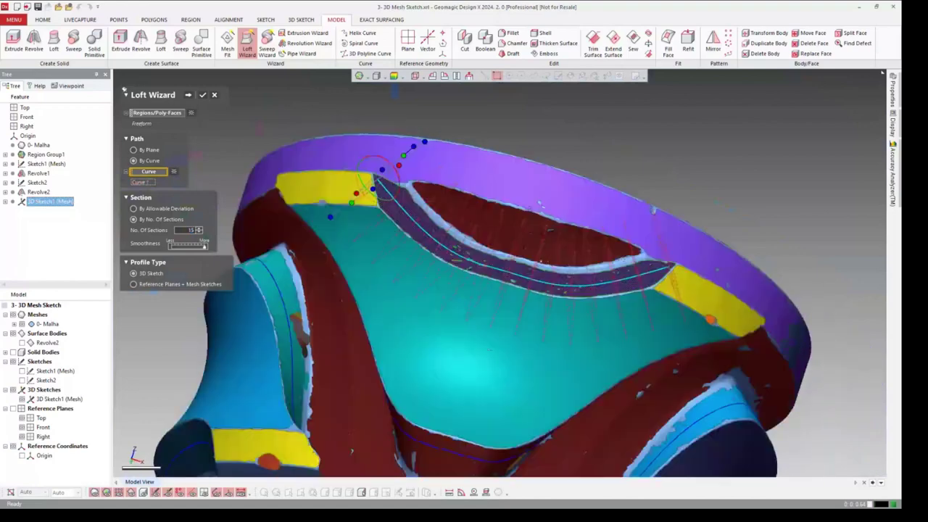
right_click_drag(464, 290, 479, 290)
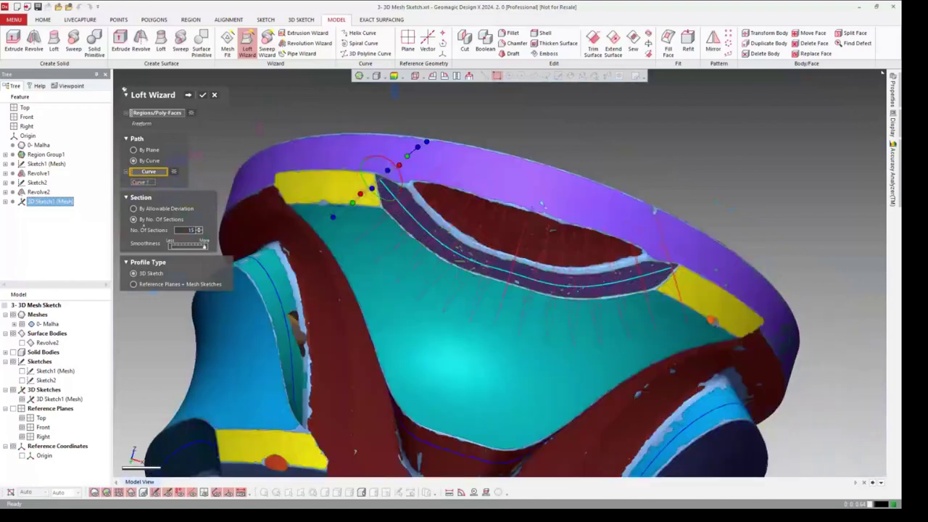
mouse_move(464, 290)
right_mouse_down()
mouse_move(514, 273)
mouse_move(551, 240)
right_mouse_up()
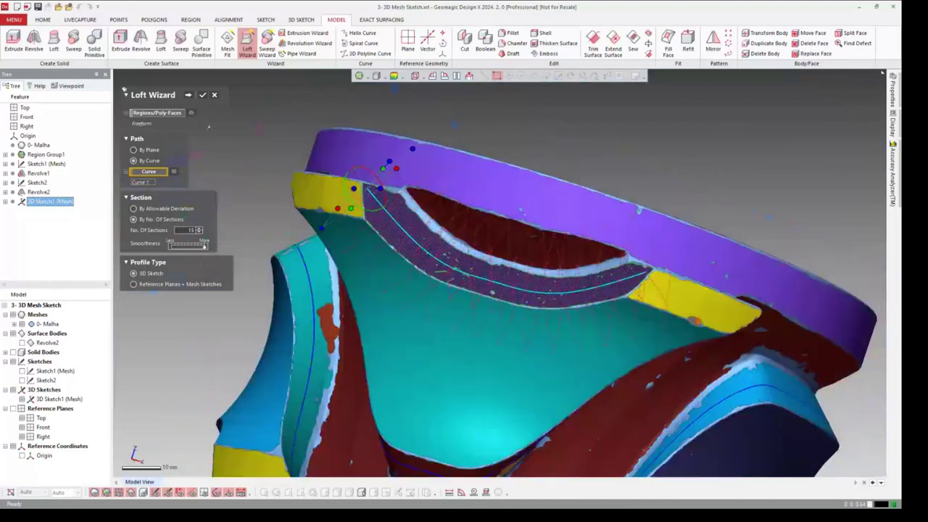
mouse_move(464, 290)
right_mouse_down()
mouse_move(435, 261)
mouse_move(366, 242)
right_mouse_up()
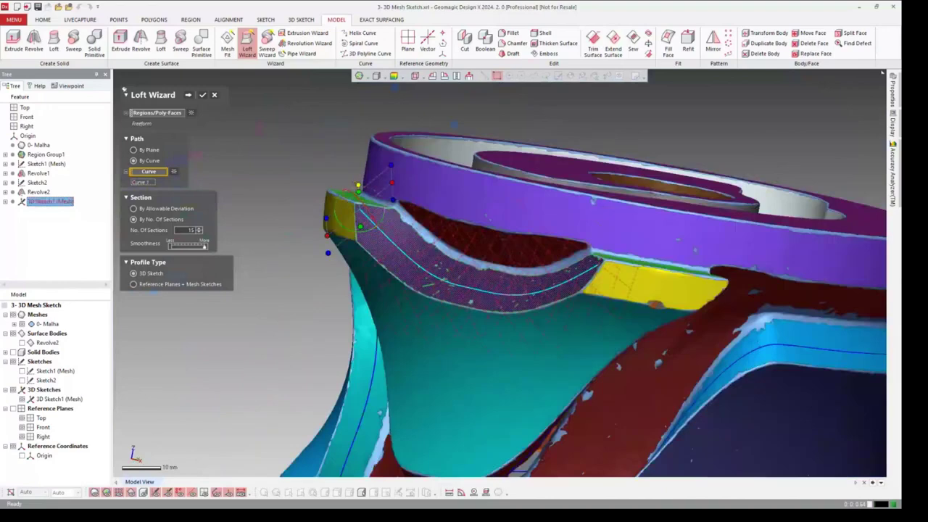
- Reorient the loft section frame at the curve start to align with the slot
left_click_drag(359, 186, 365, 180)
mouse_move(365, 180)
right_mouse_down()
mouse_move(391, 300)
mouse_move(520, 271)
mouse_move(439, 382)
right_mouse_up()
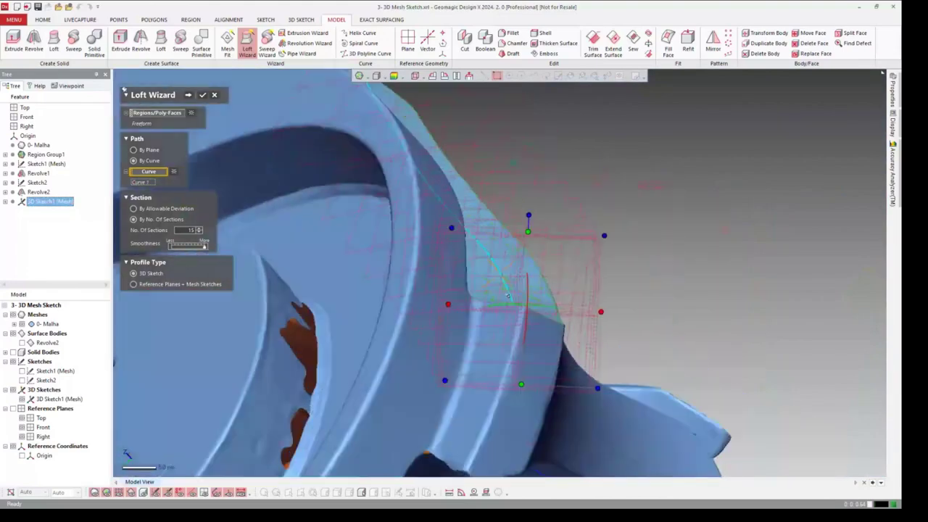
left_click_drag(528, 215, 549, 219)
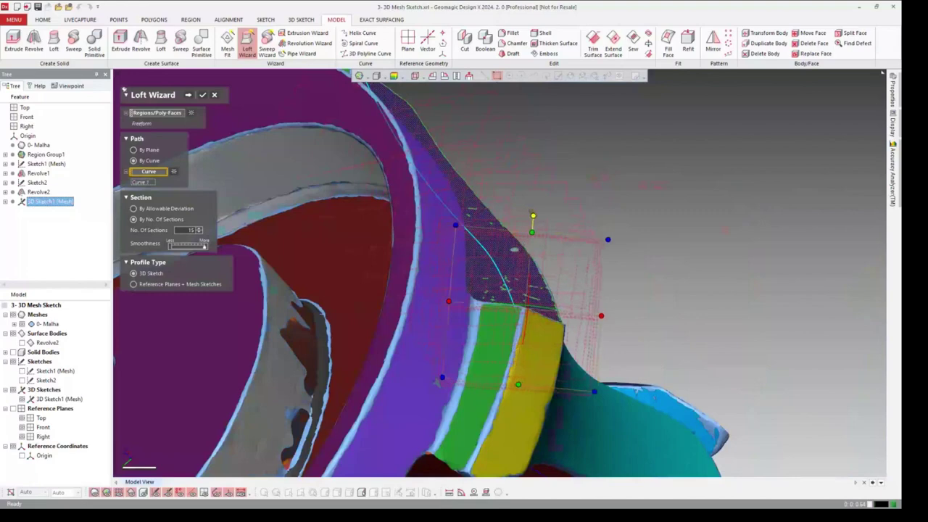
right_click_drag(570, 231, 503, 265)
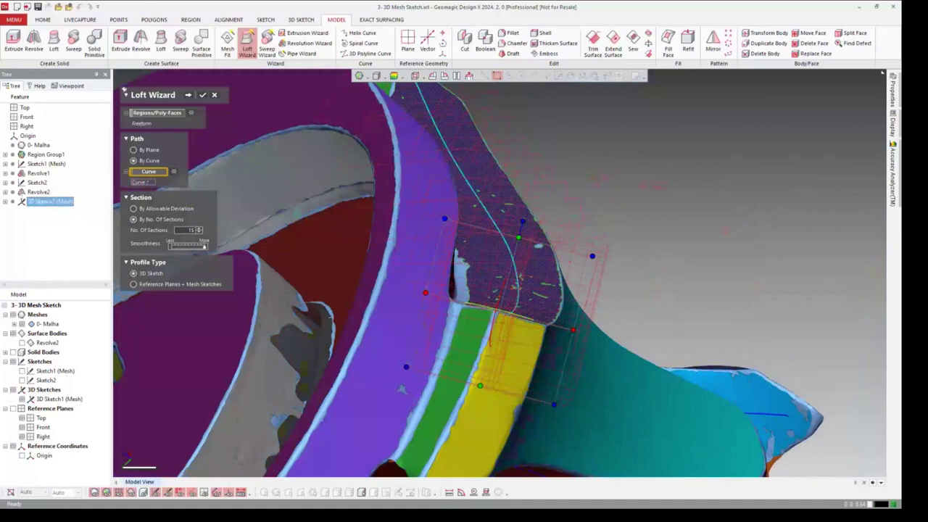
right_click_drag(508, 290, 464, 297)
mouse_move(344, 391)
right_mouse_down()
mouse_move(377, 341)
mouse_move(426, 368)
mouse_move(435, 348)
mouse_move(536, 330)
mouse_move(638, 279)
right_mouse_up()
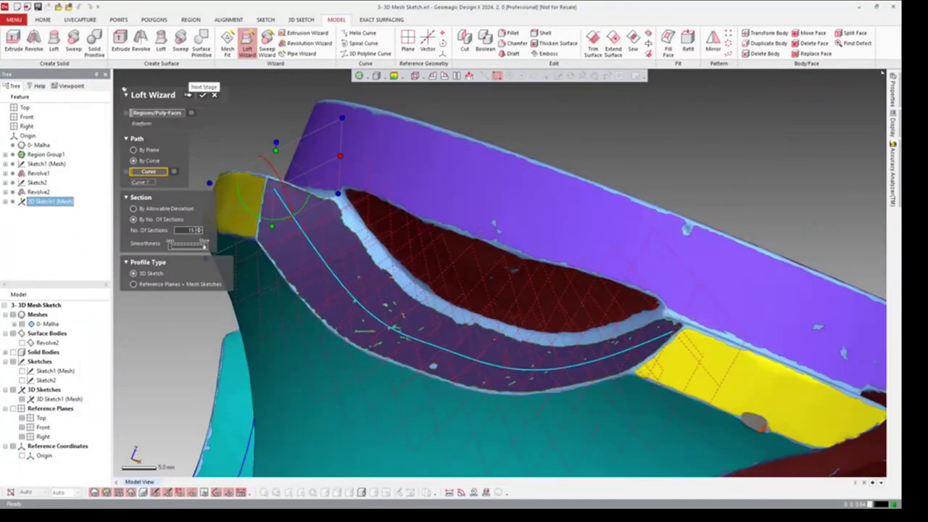
- Advance the loft to its Spline step and show its deviation from the mesh as colours
left_click(188, 94)
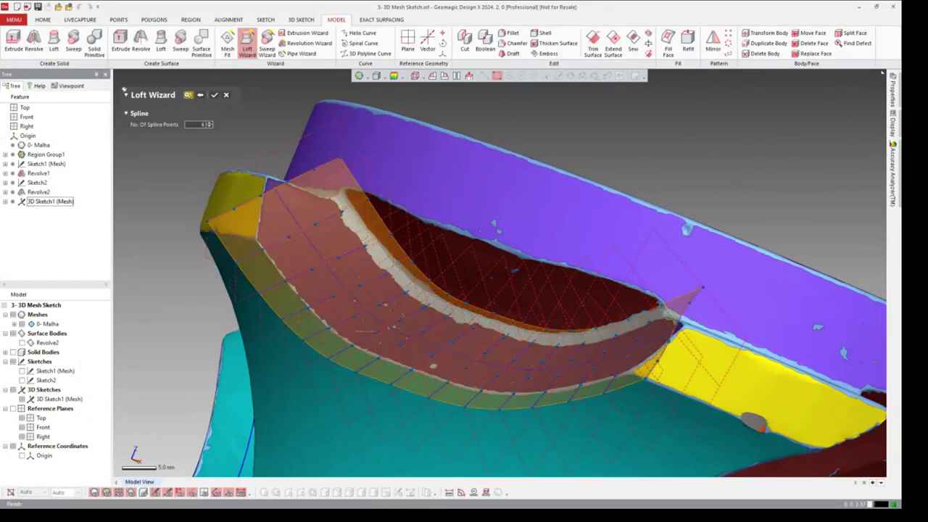
right_click_drag(493, 268, 397, 82)
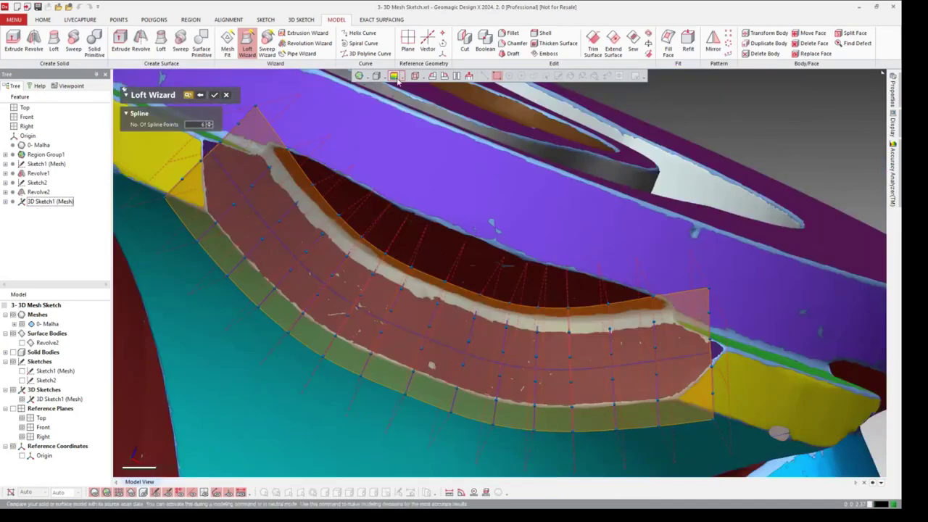
left_click(394, 77)
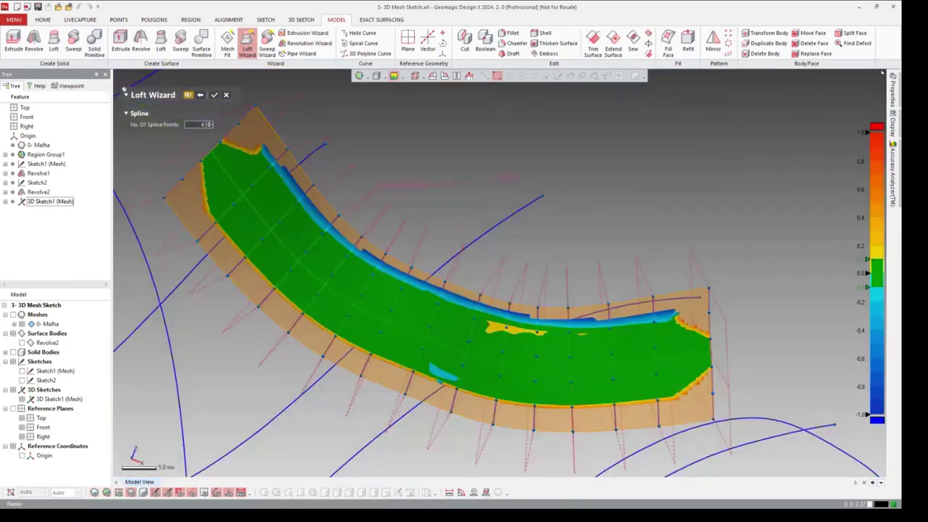
right_click_drag(516, 235, 464, 217)
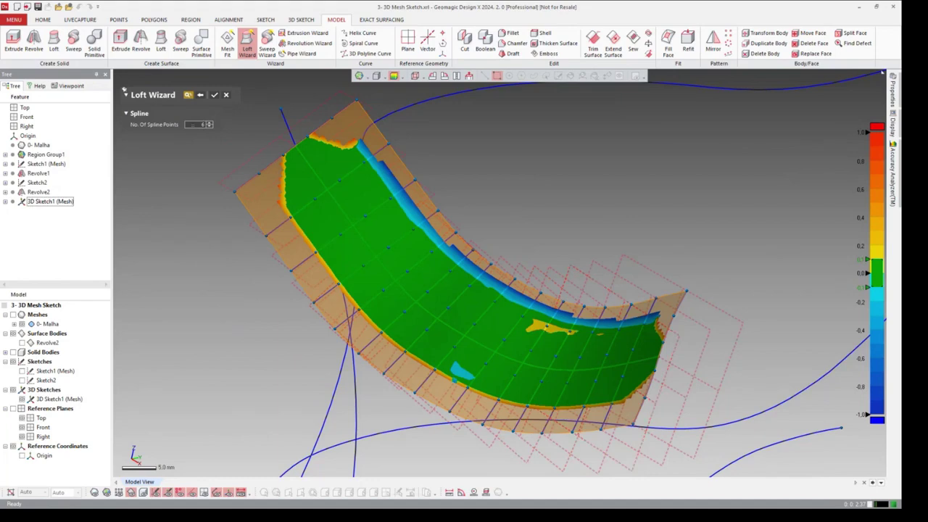
- Change the loft's spline point count from 6 to 5 and recompute the preview
key("Tab")
type("5")
key("Return")
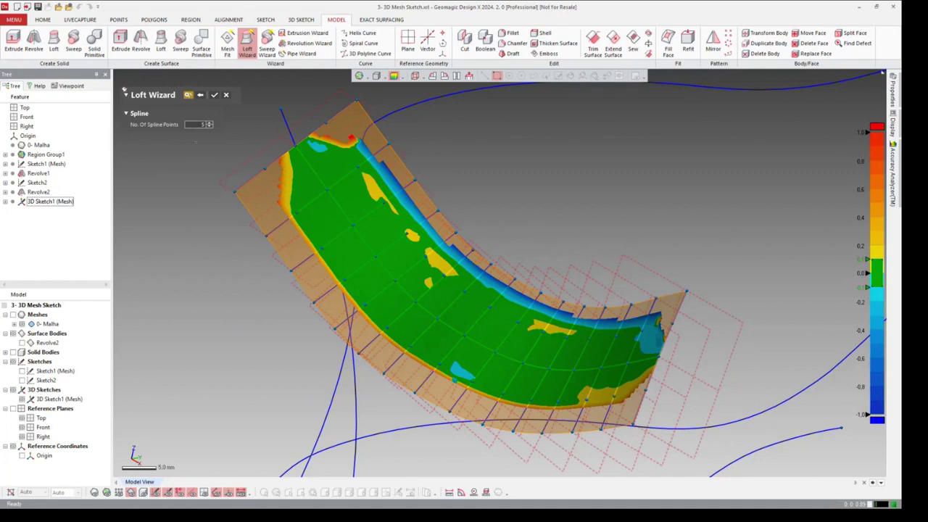
double_click(202, 124)
type("5")
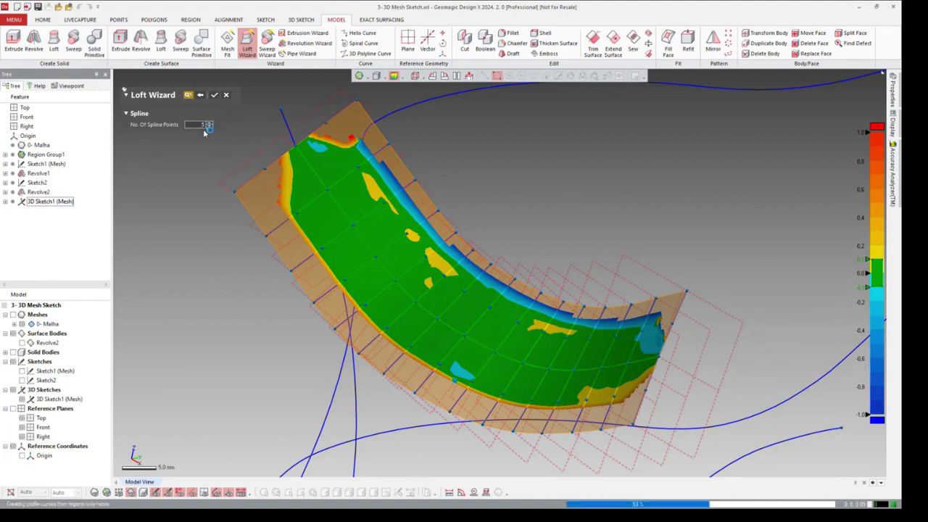
key("Return")
- Set the loft back to 6 spline points and nudge the guide curve near the blade end
right_click_drag(434, 330, 450, 290)
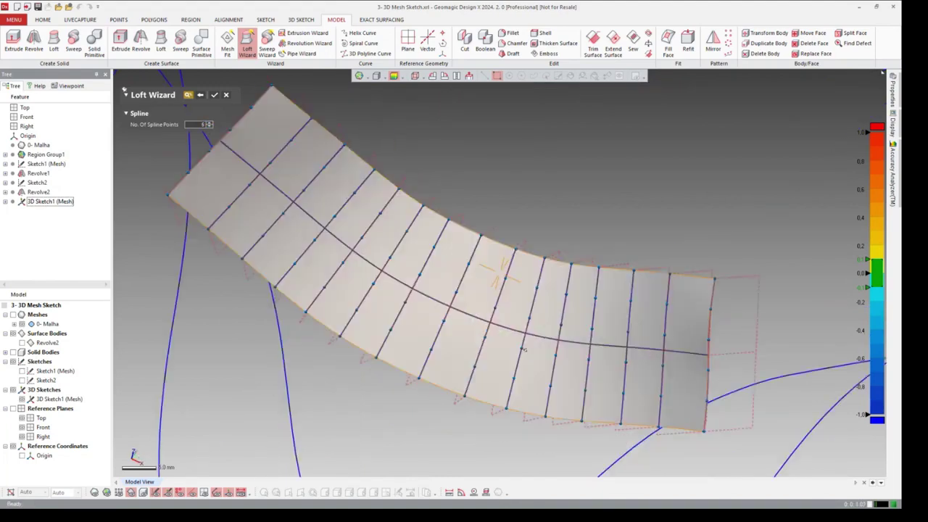
key("Up")
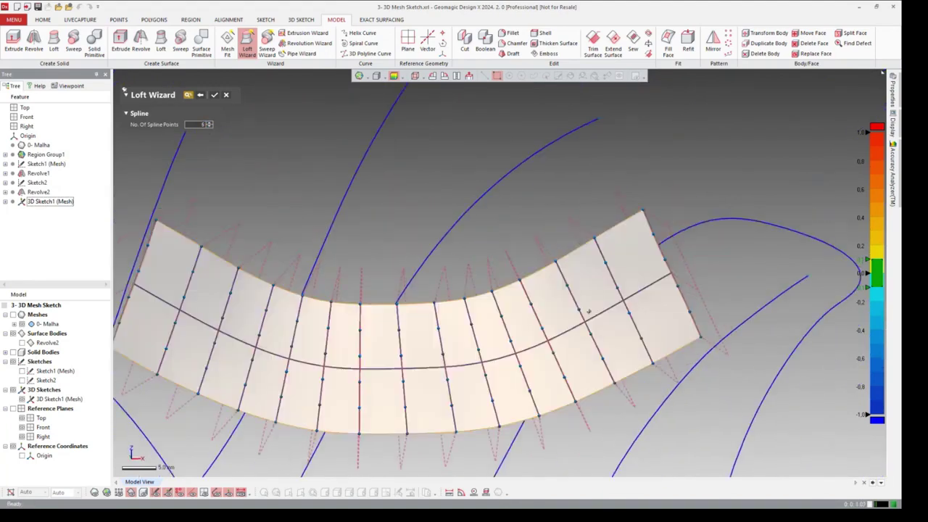
right_click_drag(680, 390, 660, 365)
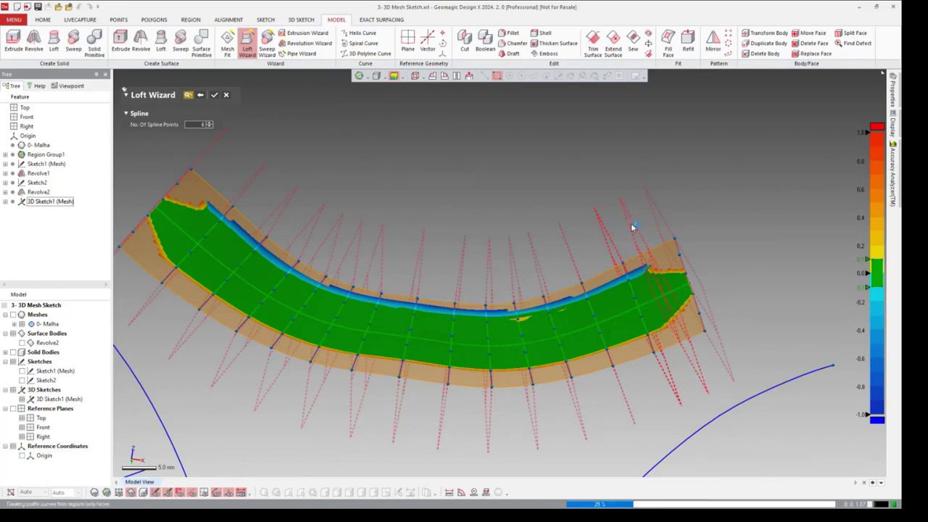
right_click_drag(623, 243, 700, 321)
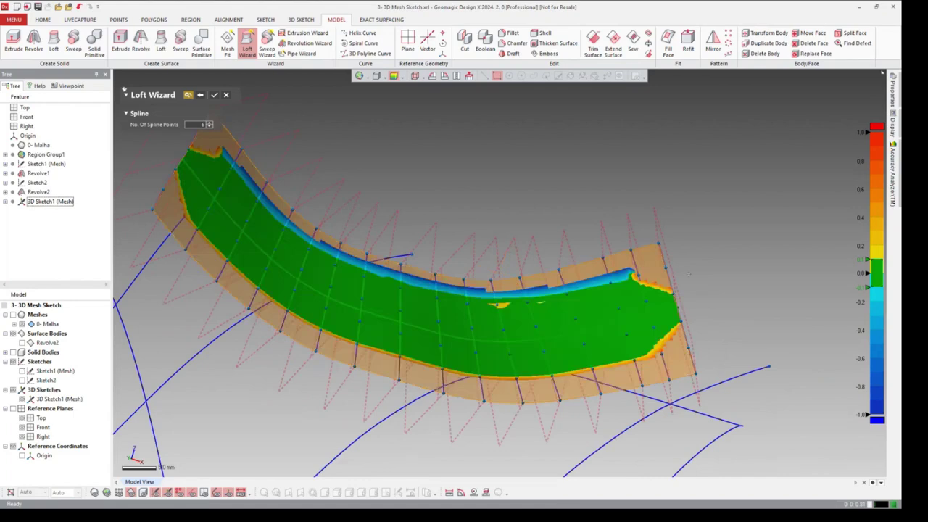
mouse_move(688, 264)
right_mouse_down()
mouse_move(596, 237)
mouse_move(538, 288)
mouse_move(628, 284)
right_mouse_up()
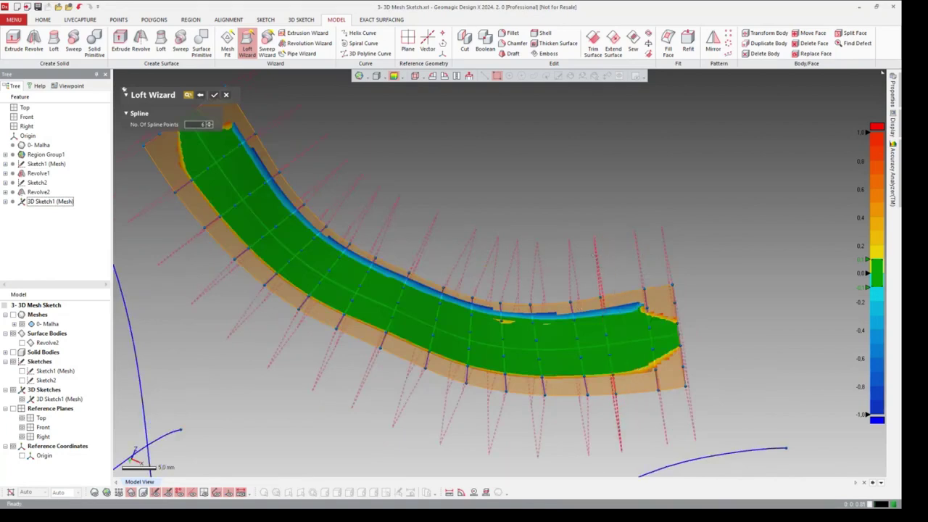
left_click(589, 262)
left_click_drag(589, 262, 600, 263)
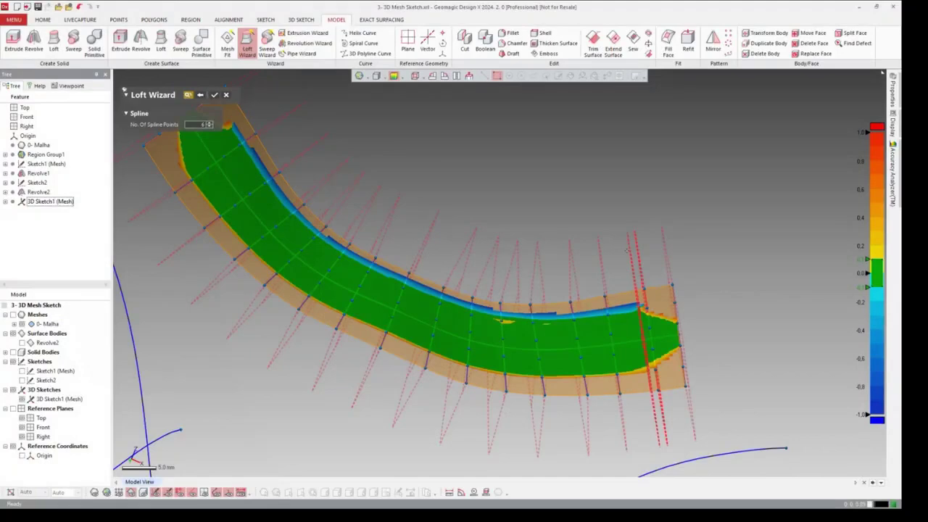
- Preview the loft and create Loft1 as a surface body
left_click(628, 250)
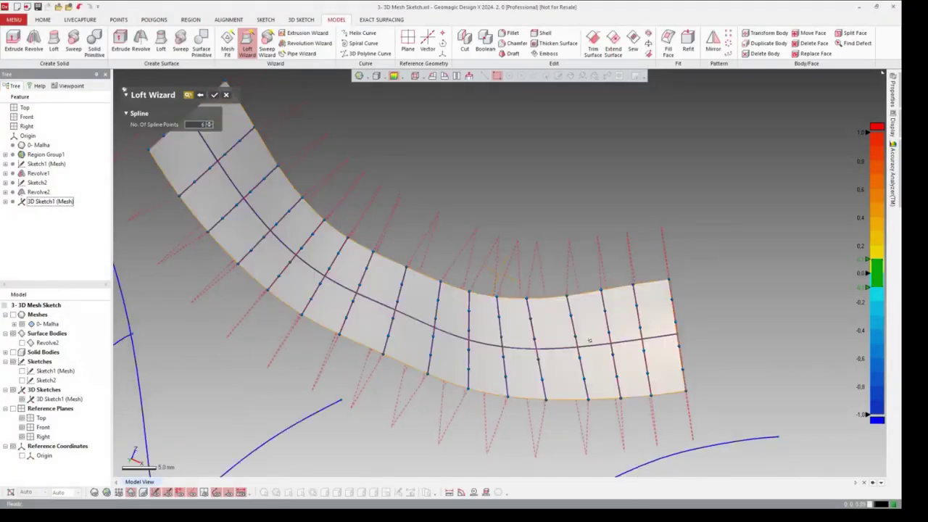
right_click_drag(589, 340, 431, 376)
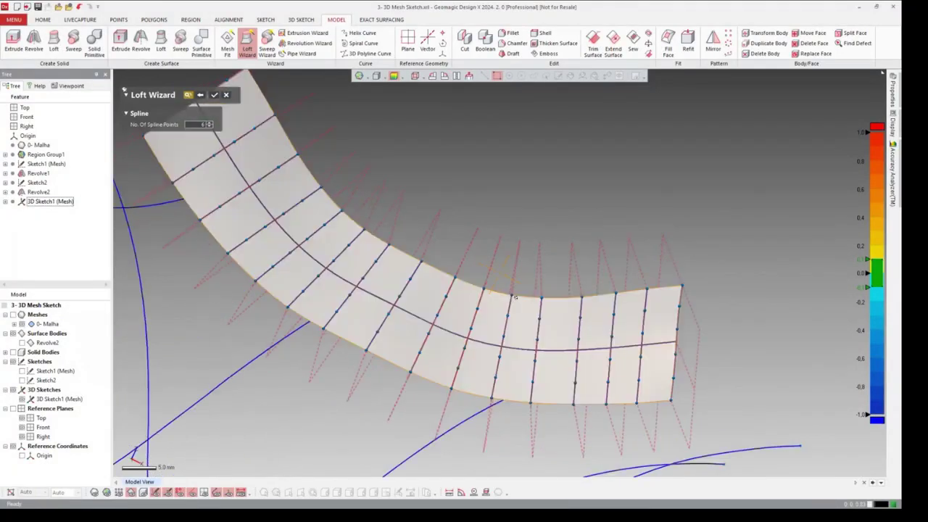
right_click_drag(619, 438, 392, 409)
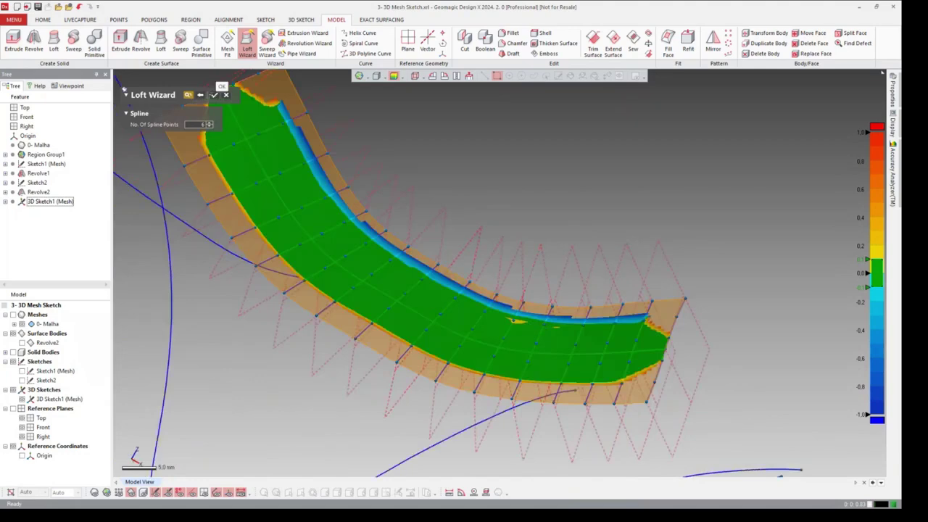
left_click(216, 95)
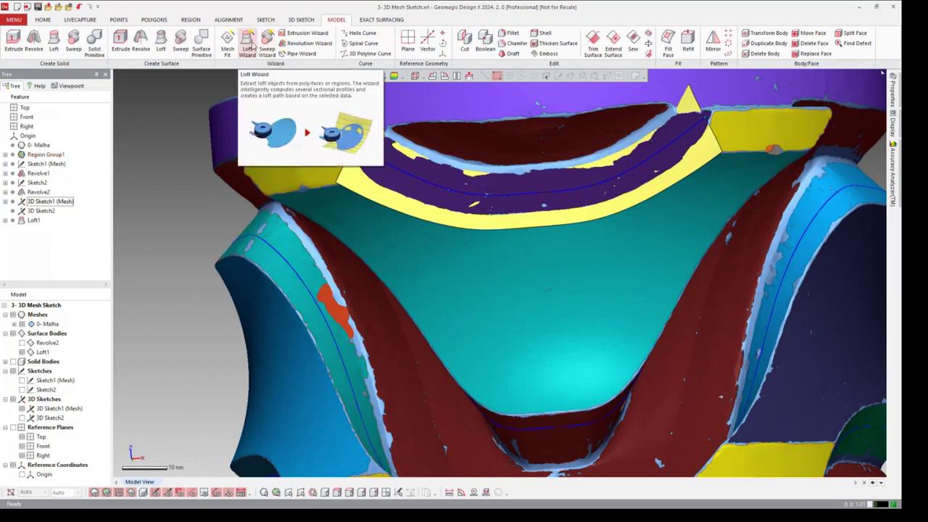
right_click_drag(583, 294, 546, 297)
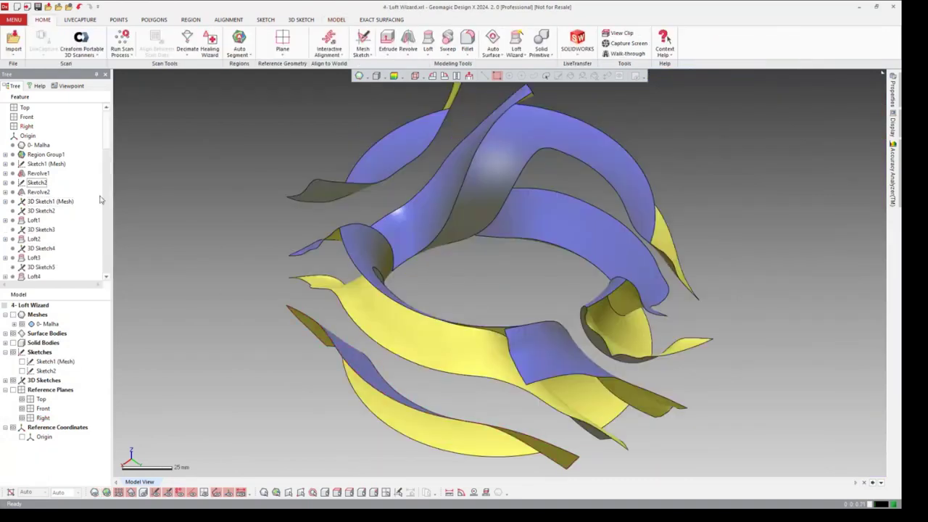
- Make the Sketch2 curve visible over the lofted blade surfaces and scan mesh
mouse_move(478, 305)
right_mouse_down()
mouse_move(526, 230)
mouse_move(472, 242)
right_mouse_up()
scroll(106, 144, "down", 2)
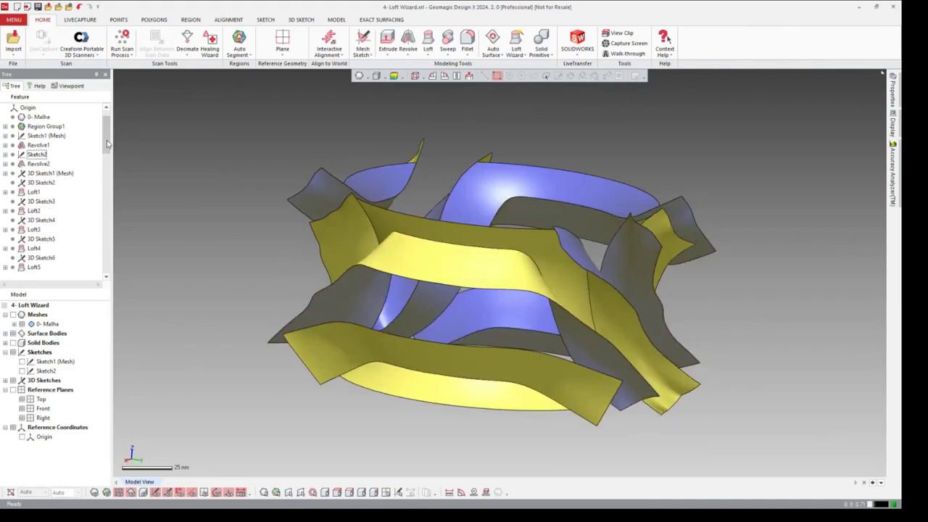
mouse_move(107, 144)
left_mouse_down()
mouse_move(107, 210)
mouse_move(105, 136)
left_mouse_up()
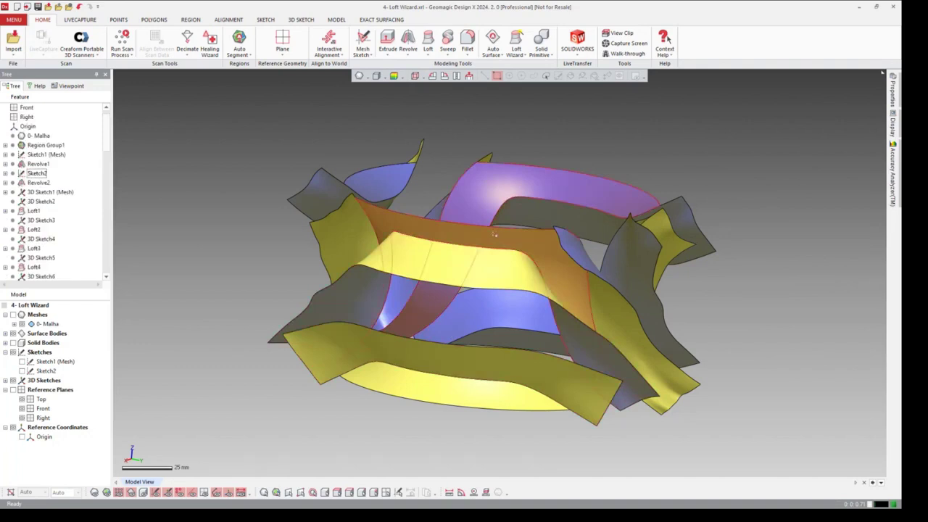
right_click_drag(493, 235, 451, 216)
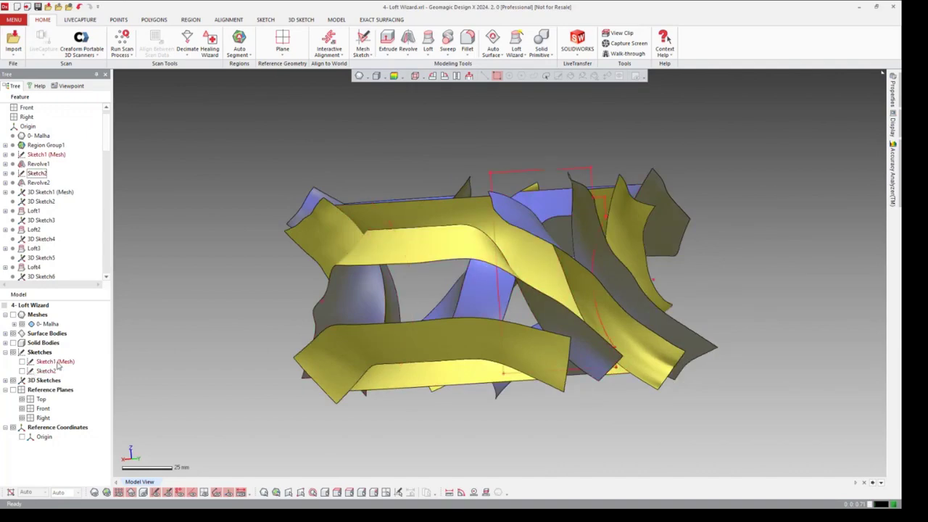
left_click(22, 371)
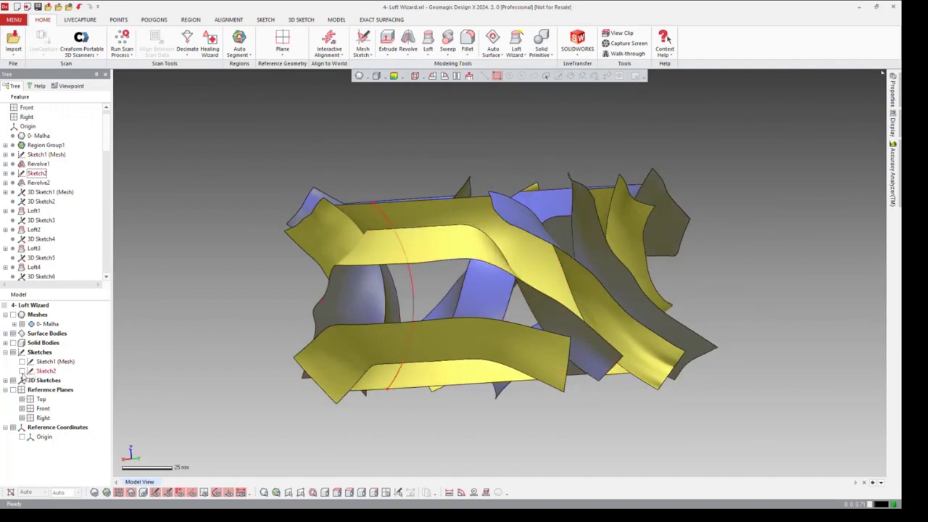
mouse_move(653, 283)
right_mouse_down()
mouse_move(755, 278)
mouse_move(671, 247)
mouse_move(566, 250)
mouse_move(611, 214)
mouse_move(296, 264)
mouse_move(500, 279)
mouse_move(466, 255)
right_mouse_up()
scroll(500, 279, "up", 5)
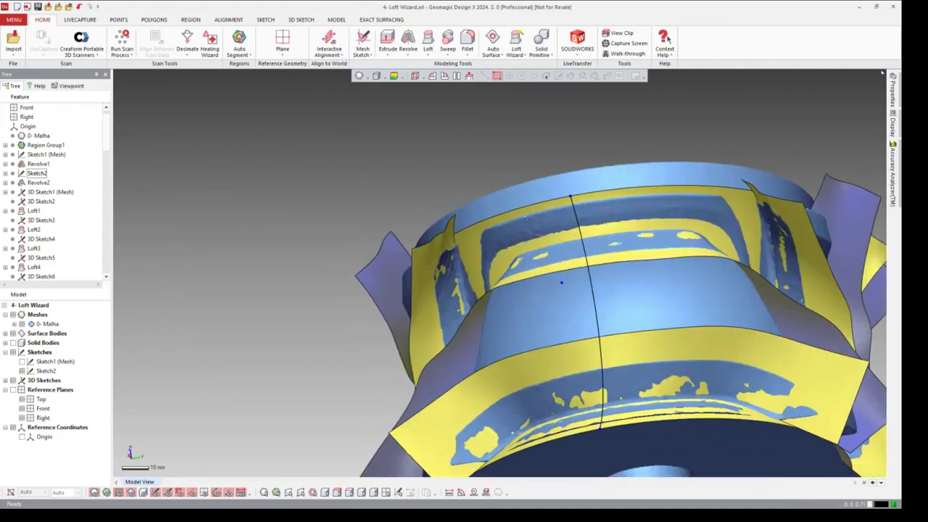
- Inspect the revolved body and extended blade surfaces from several angles, then hide Sketch2
right_click_drag(526, 216, 558, 204)
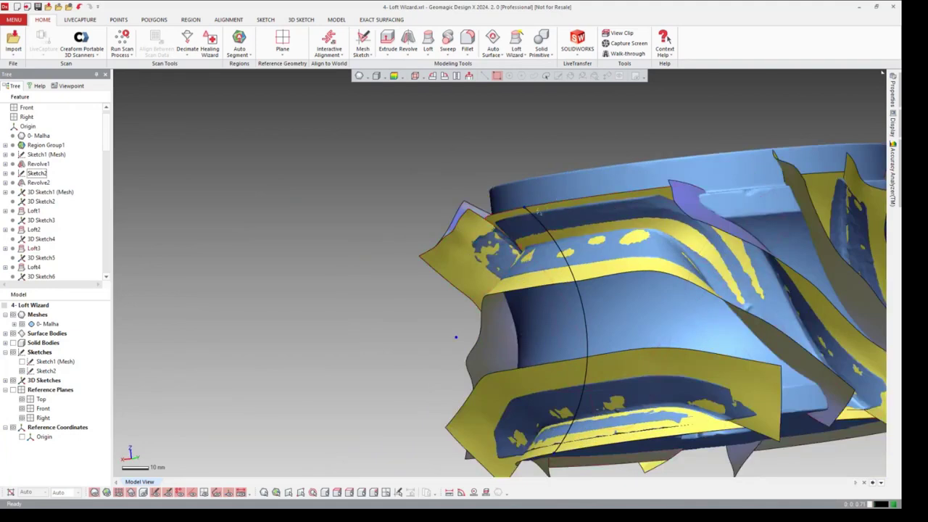
middle_click_drag(536, 210, 499, 231)
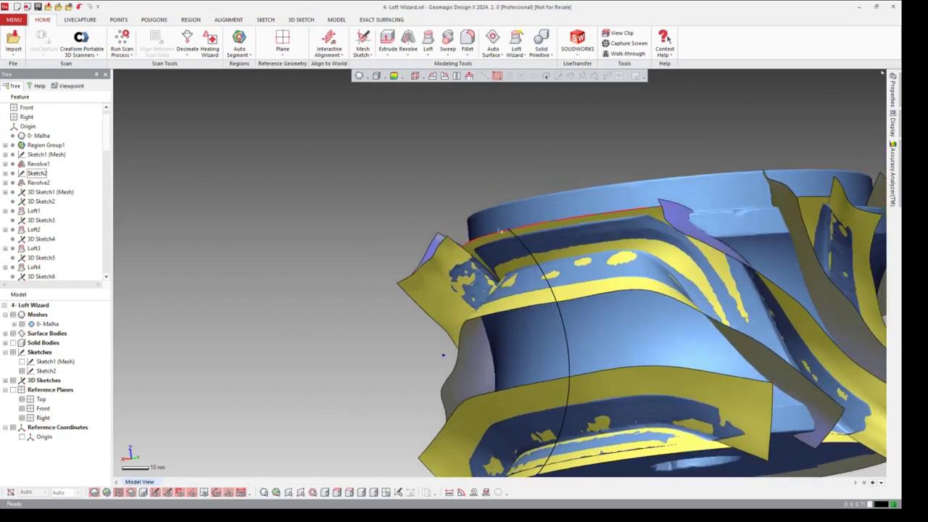
scroll(500, 230, "up", 2)
right_click_drag(417, 393, 310, 302)
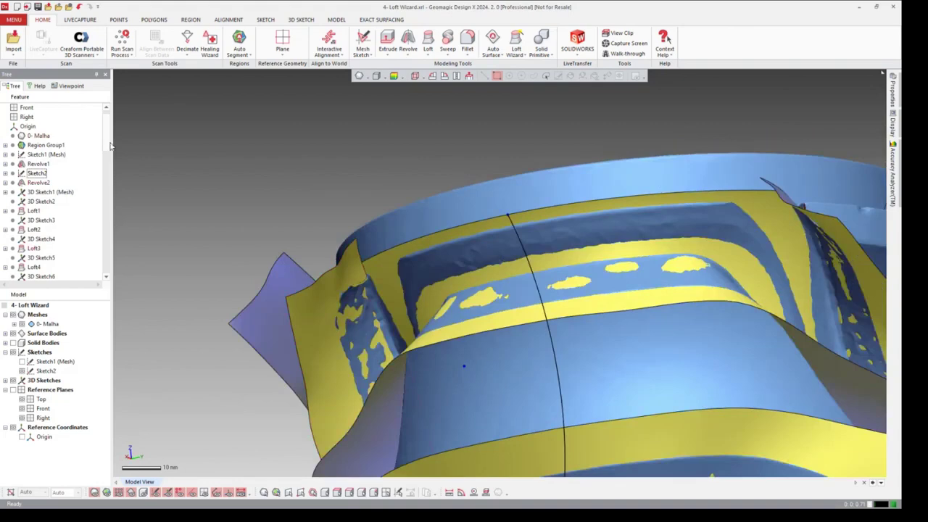
scroll(66, 174, "down", 7)
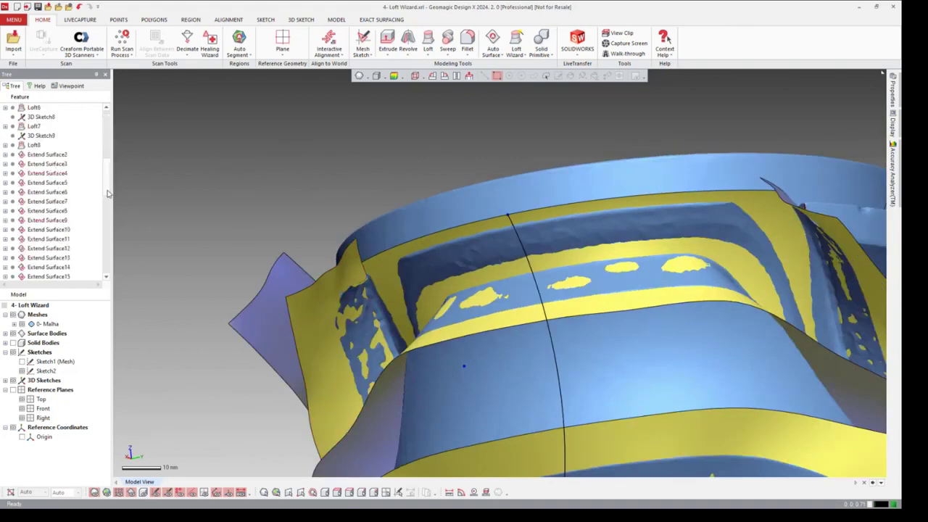
mouse_move(326, 268)
right_mouse_down()
mouse_move(558, 319)
mouse_move(529, 340)
mouse_move(455, 356)
right_mouse_up()
scroll(557, 320, "down", 5)
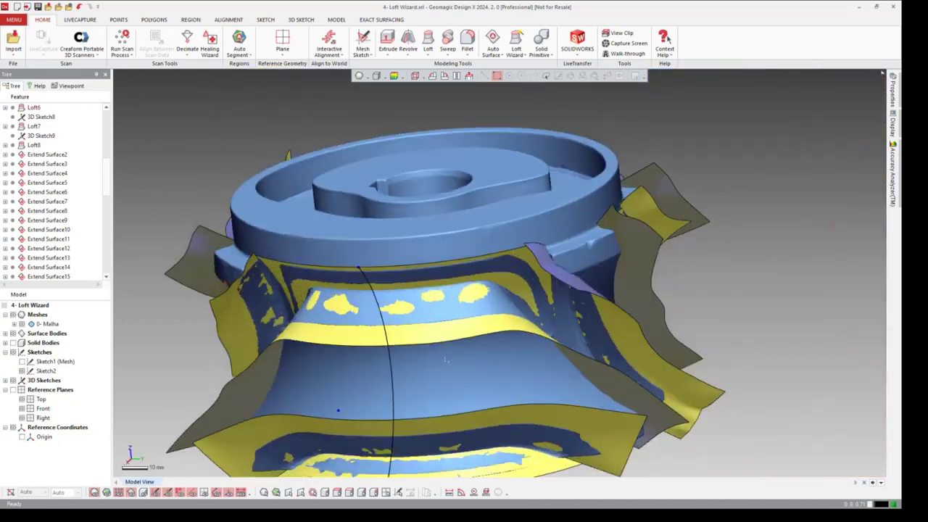
right_click_drag(446, 358, 414, 385)
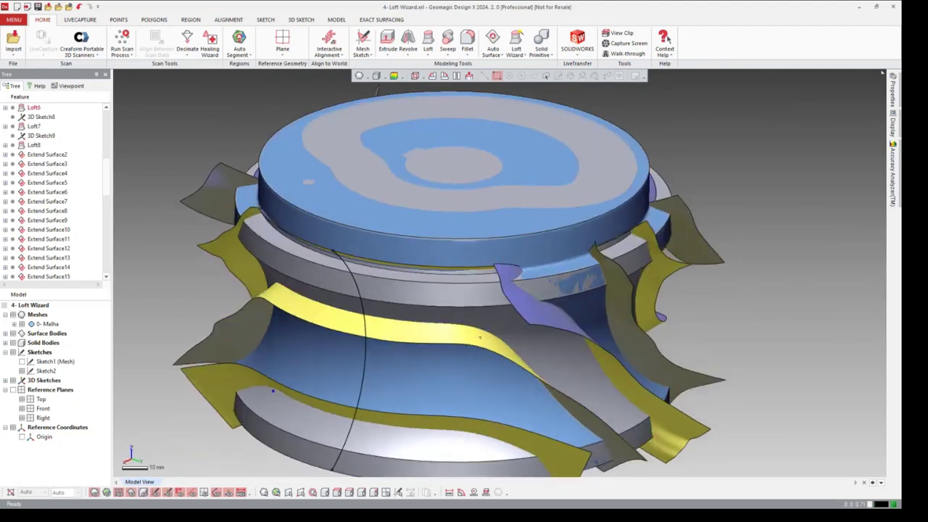
mouse_move(373, 363)
right_mouse_down("ctrl")
mouse_move(435, 356)
mouse_move(508, 261)
right_mouse_up("ctrl")
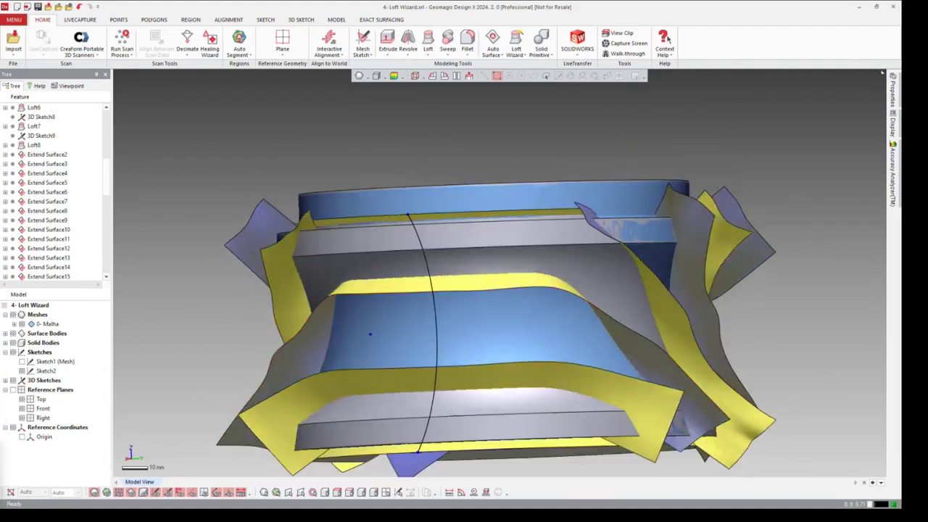
mouse_move(551, 174)
right_mouse_down()
mouse_move(594, 247)
mouse_move(580, 211)
right_mouse_up()
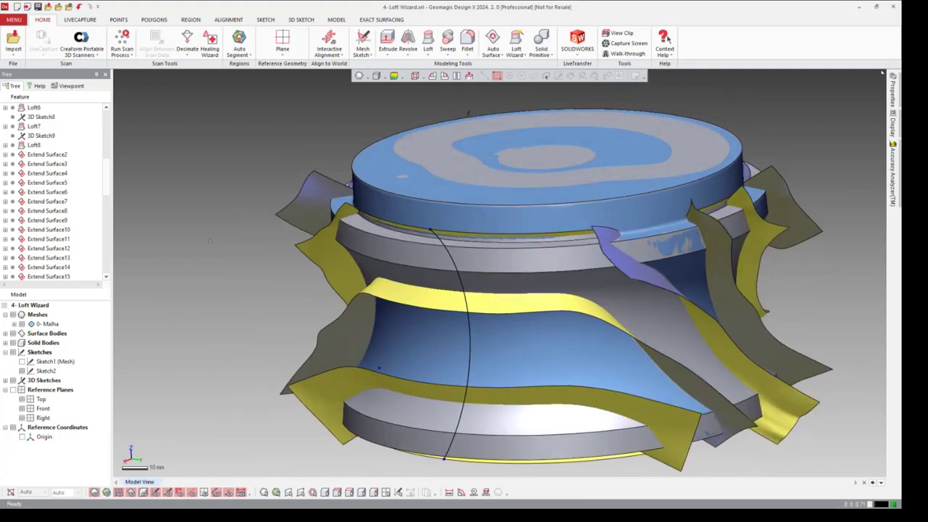
left_click(23, 370)
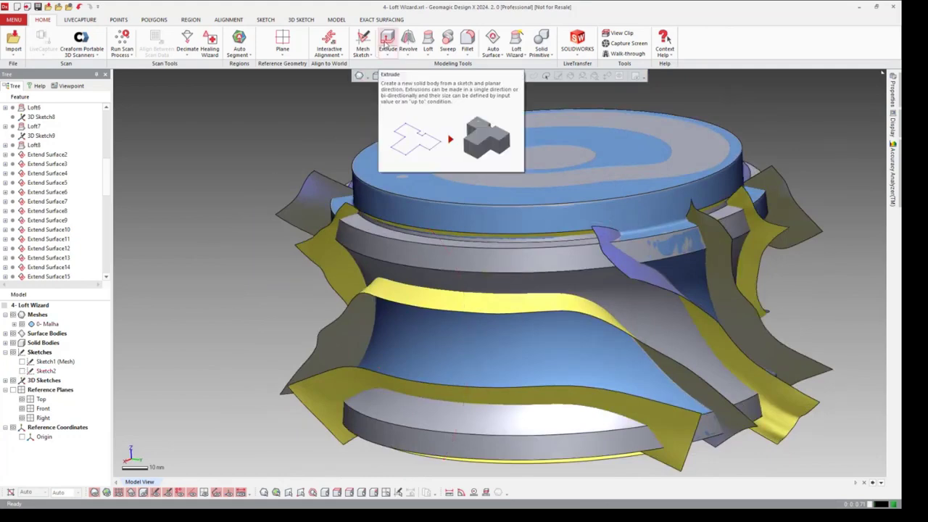
- Start a Cut on the MODEL tab with Trim Surface5_1 to 5_4 as tool entities
left_click(335, 20)
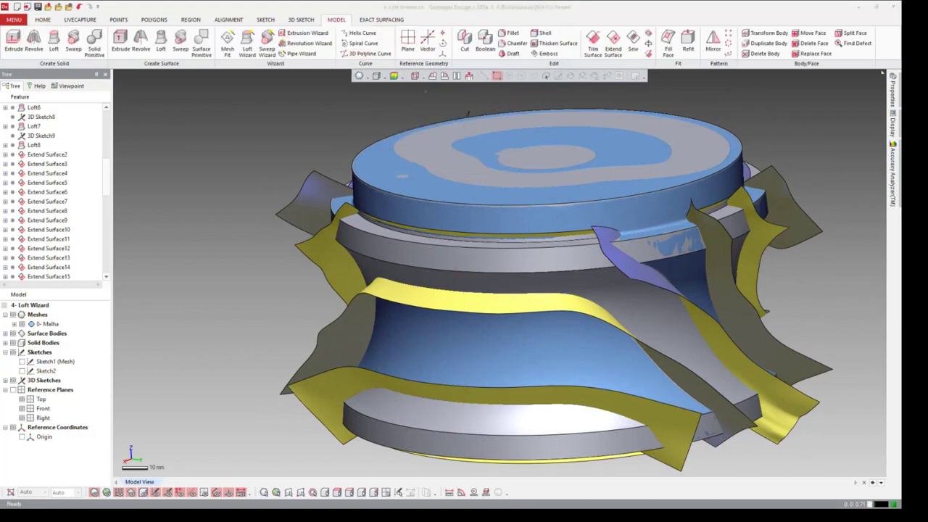
left_click(464, 40)
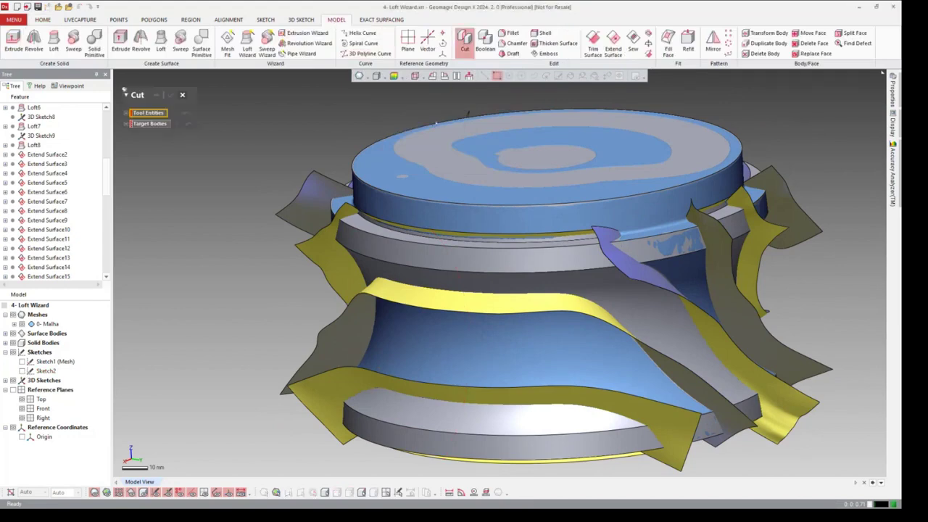
key("ctrl+a")
key("Escape")
left_click(5, 333)
left_click(61, 344)
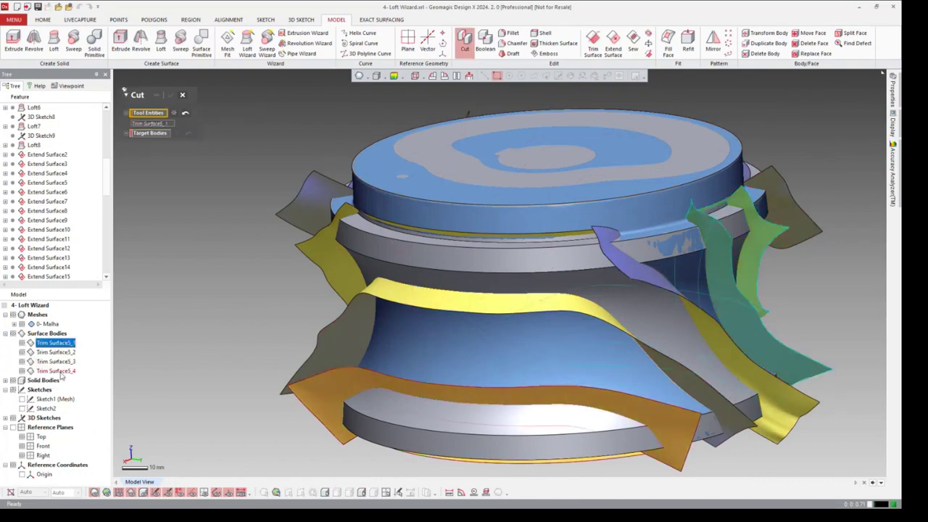
left_click(55, 371, "shift")
mouse_move(508, 319)
right_mouse_down()
mouse_move(520, 249)
mouse_move(512, 284)
mouse_move(181, 175)
right_mouse_up()
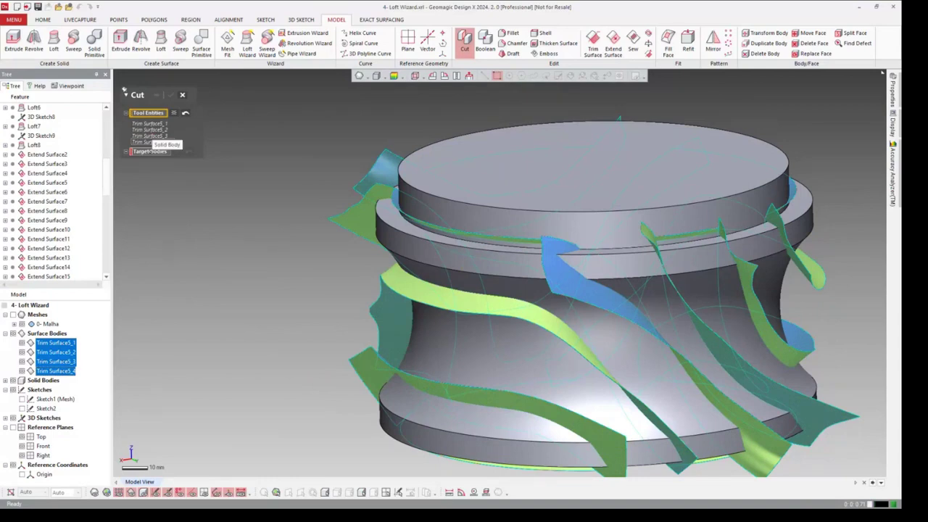
- Cut Revolve1 with those surfaces, keeping the remaining body with helical blade grooves
left_click(149, 151)
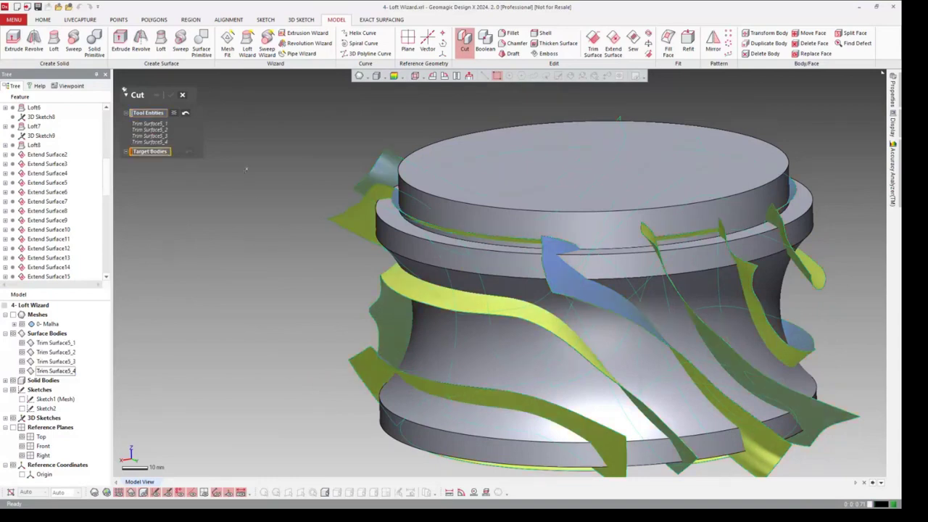
left_click(395, 254)
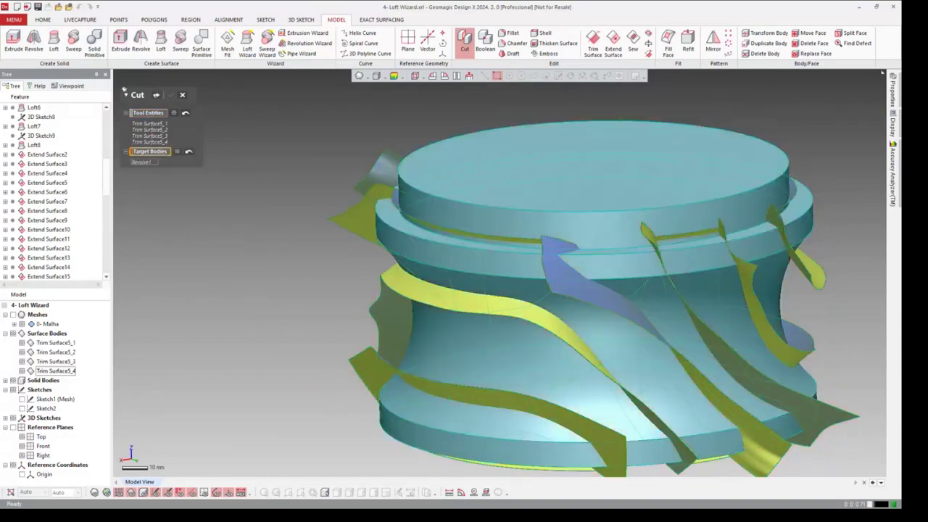
key("Return")
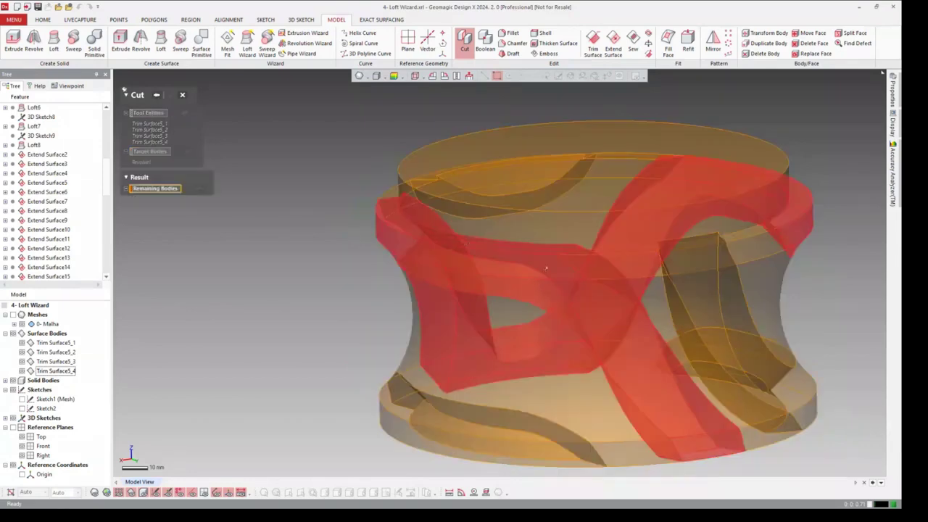
mouse_move(466, 248)
right_mouse_down()
mouse_move(552, 227)
mouse_move(598, 187)
right_mouse_up()
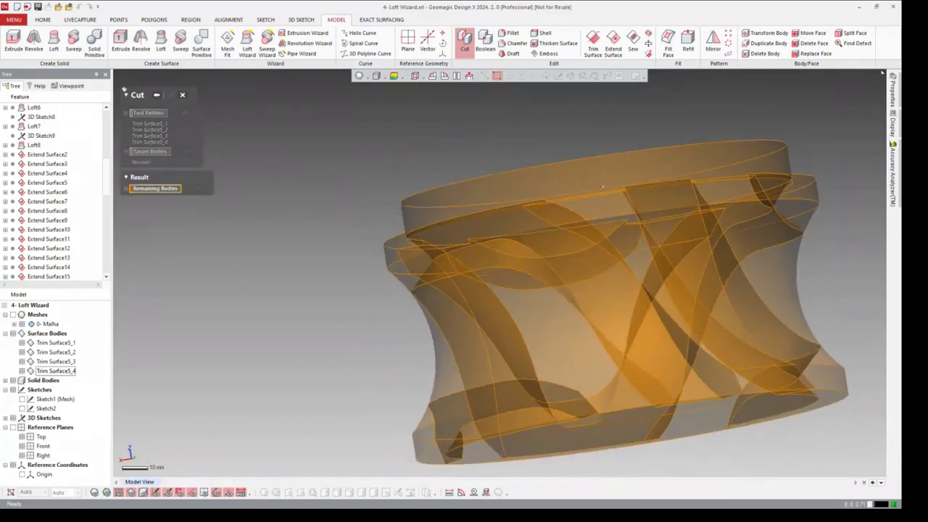
left_click(589, 172)
mouse_move(588, 173)
right_mouse_down()
mouse_move(602, 233)
mouse_move(573, 211)
right_mouse_up()
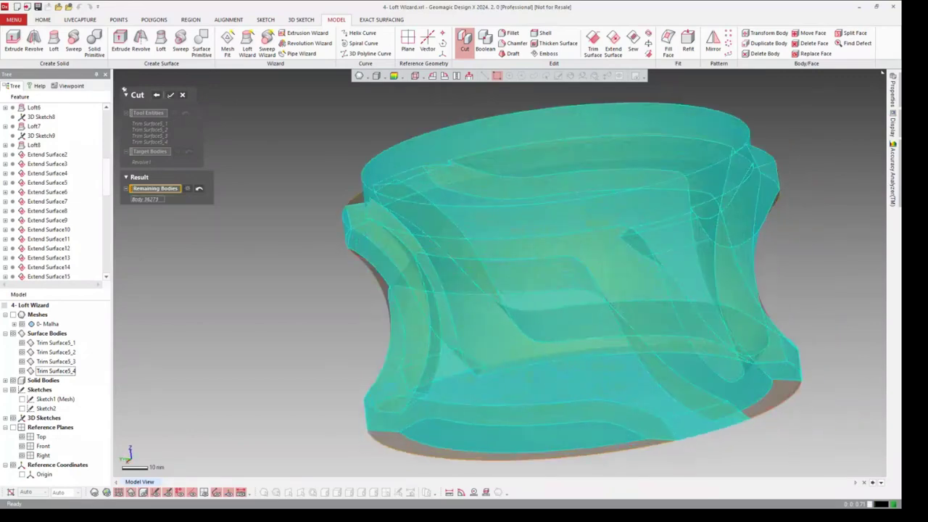
left_click(170, 95)
right_click_drag(464, 290, 498, 270)
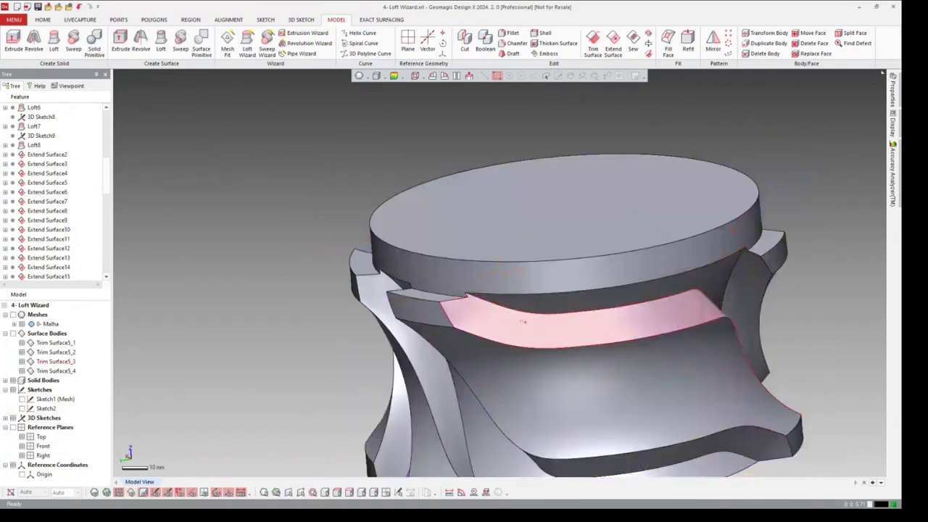
mouse_move(525, 294)
right_mouse_down()
mouse_move(606, 278)
mouse_move(459, 237)
right_mouse_up()
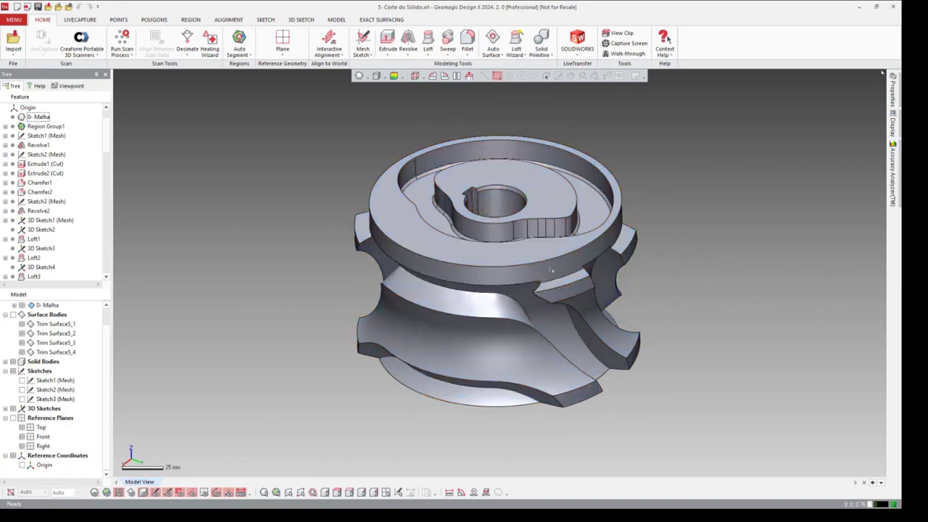
- Display the Accuracy Analyzer deviation map (-1.0 to 1.0) and inspect the impeller from all sides
mouse_move(541, 276)
right_mouse_down()
mouse_move(578, 292)
mouse_move(547, 255)
right_mouse_up()
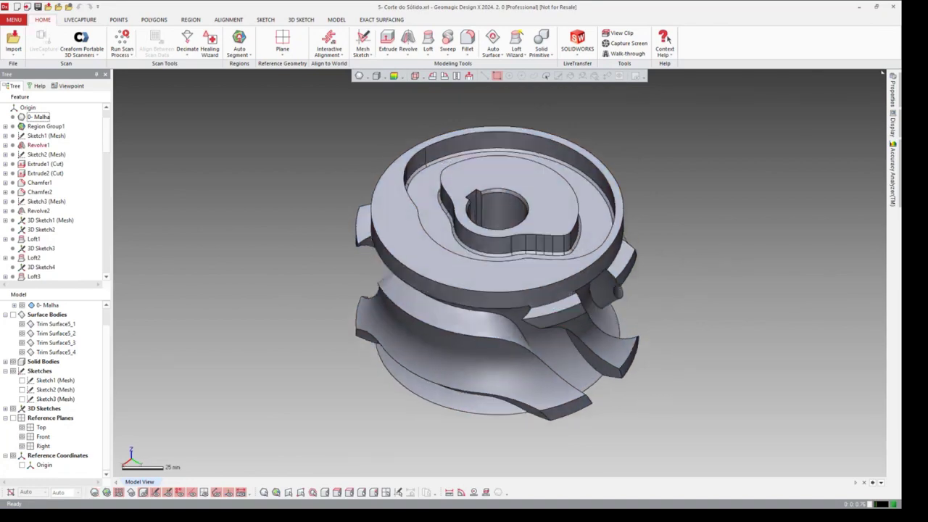
scroll(545, 252, "up", 2)
scroll(497, 253, "down", 1)
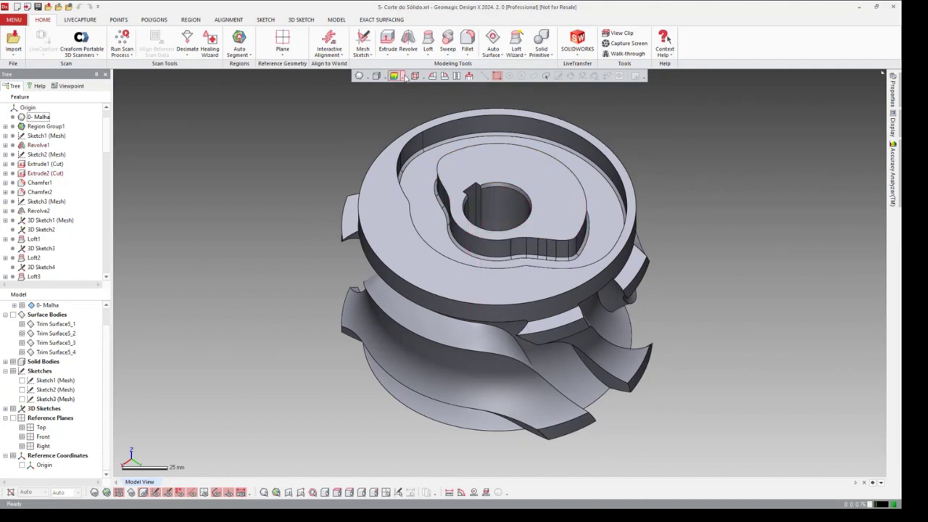
left_click(405, 77)
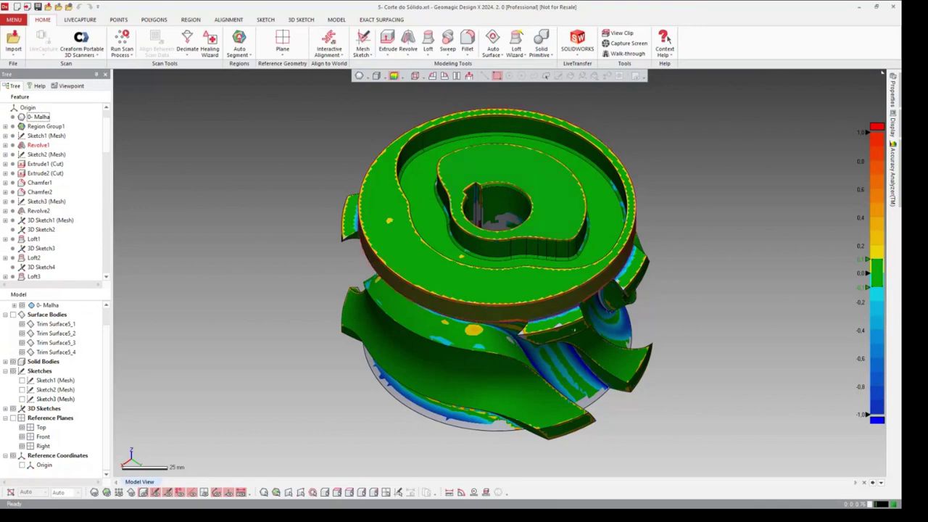
right_click_drag(535, 212, 523, 316)
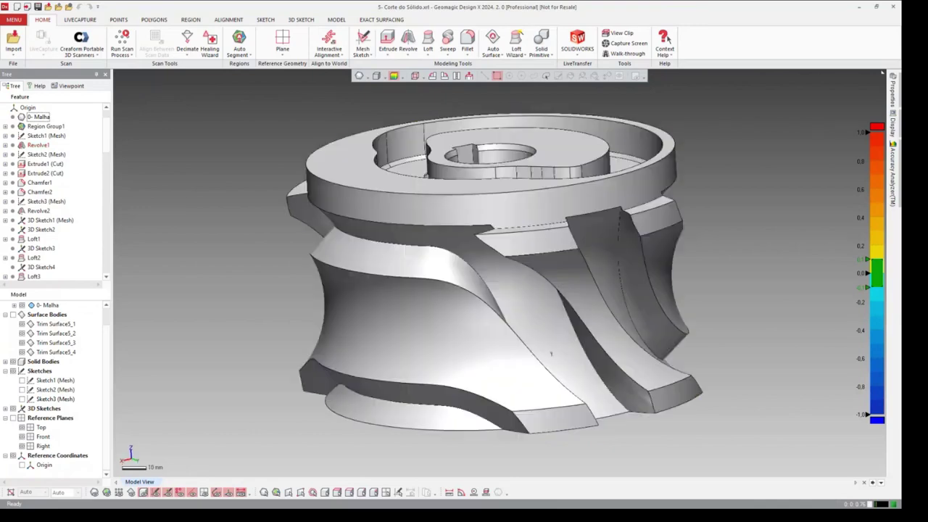
right_click_drag(551, 353, 562, 332)
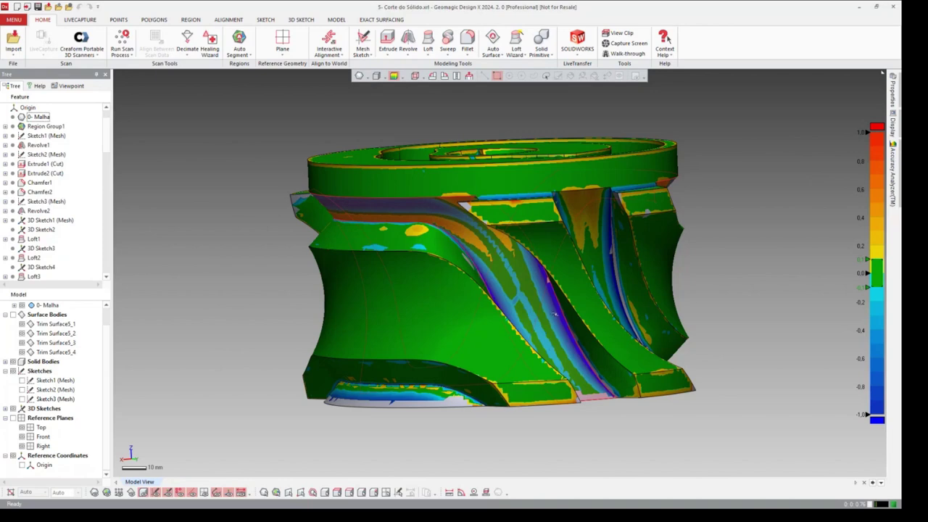
right_click_drag(554, 314, 595, 253)
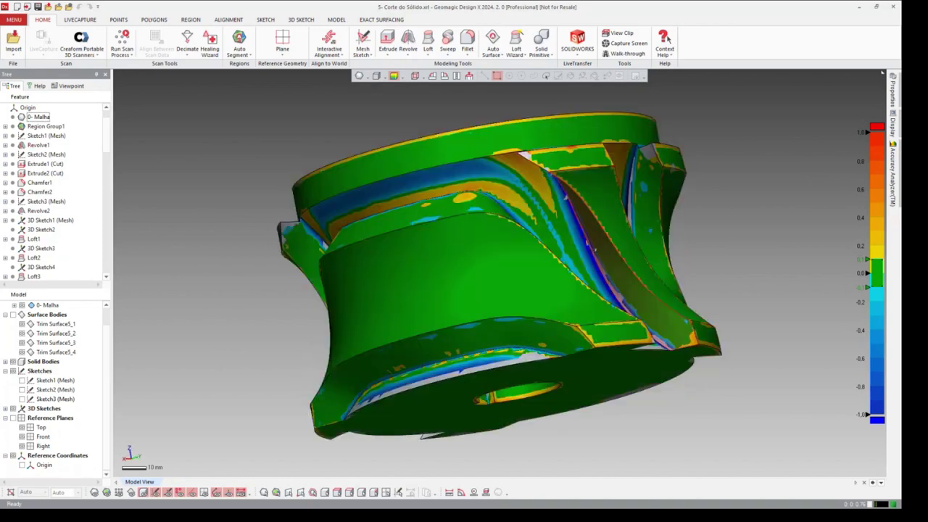
right_click_drag(591, 248, 506, 327)
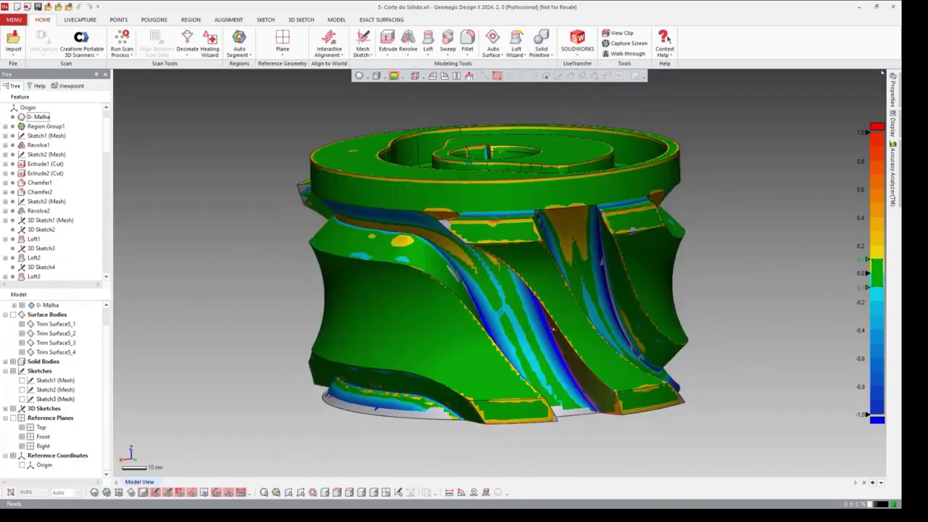
right_click_drag(548, 349, 523, 343)
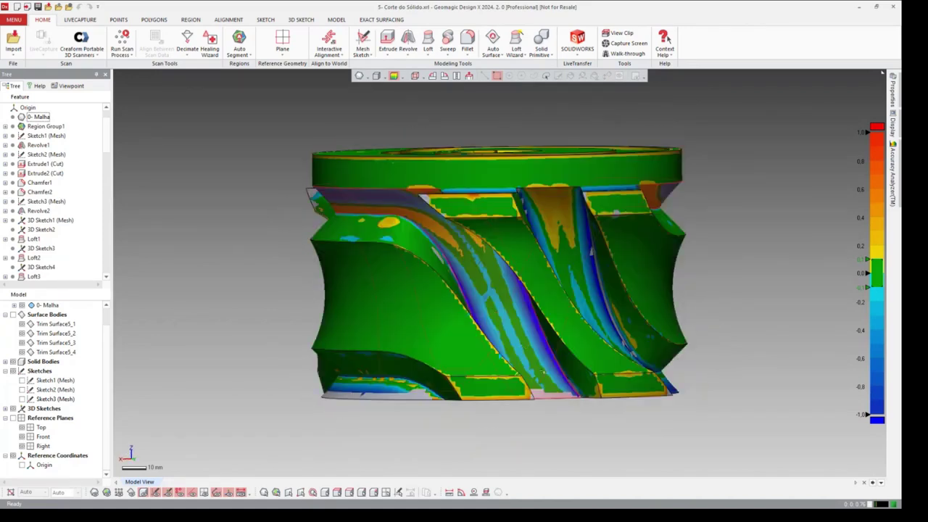
mouse_move(458, 229)
right_mouse_down()
mouse_move(458, 261)
mouse_move(458, 229)
mouse_move(457, 261)
mouse_move(619, 248)
mouse_move(393, 197)
right_mouse_up()
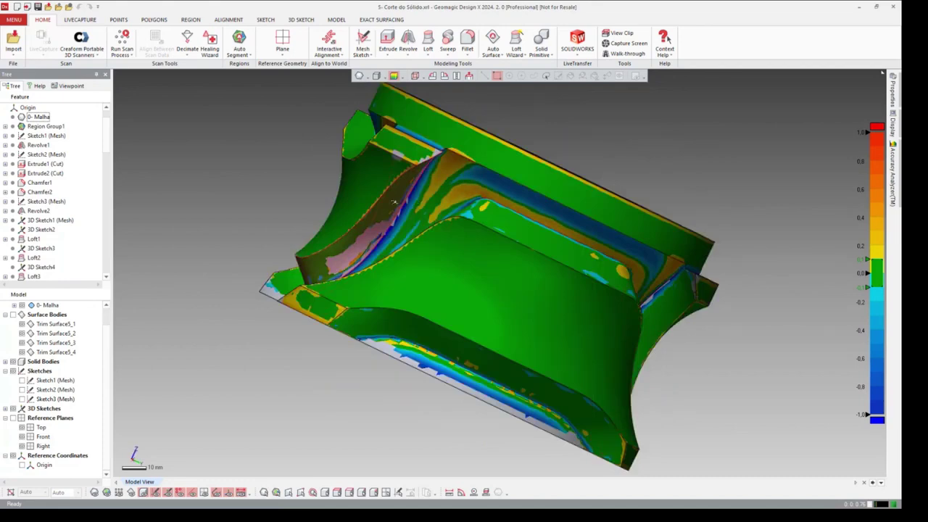
right_click_drag(394, 201, 419, 233)
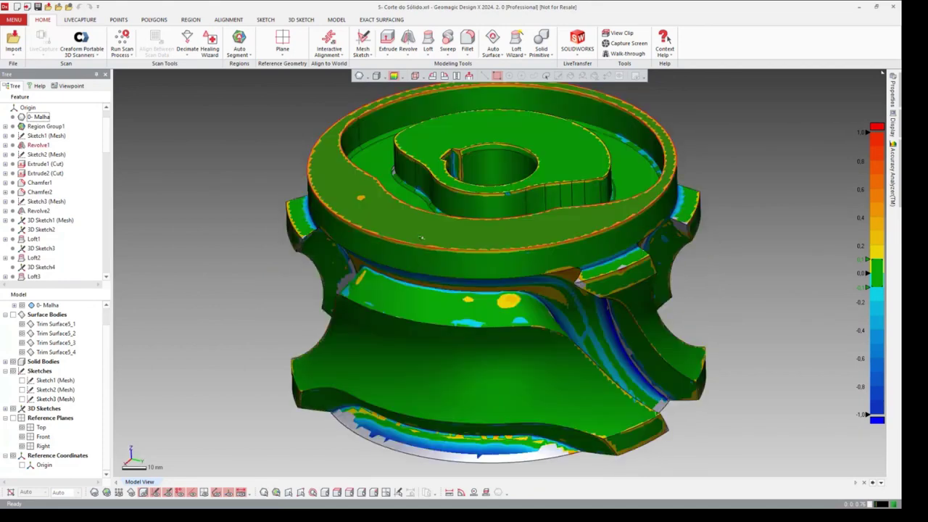
right_click_drag(418, 233, 435, 218)
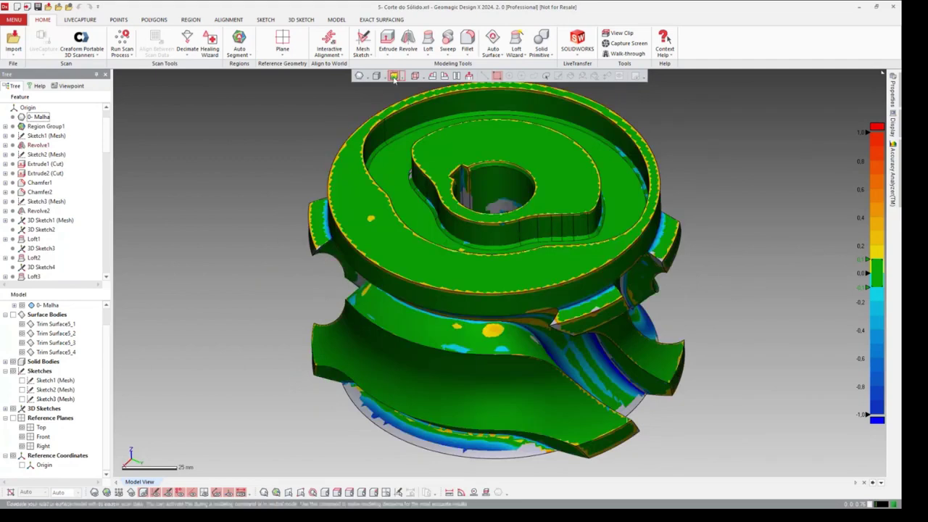
- Turn off the deviation colour map, then switch to the MODEL and POLYGONS tabs
left_click(393, 75)
mouse_move(565, 205)
right_mouse_down()
mouse_move(548, 252)
mouse_move(521, 264)
right_mouse_up()
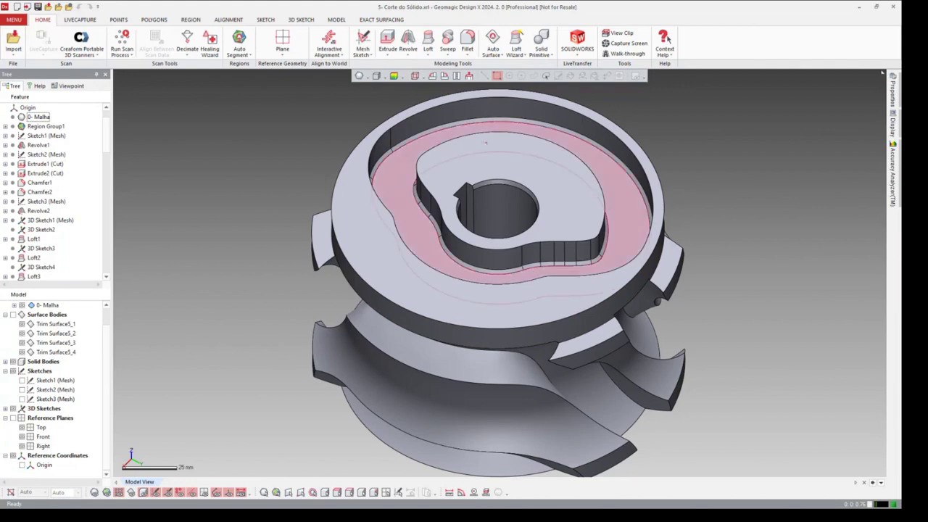
left_click(339, 22)
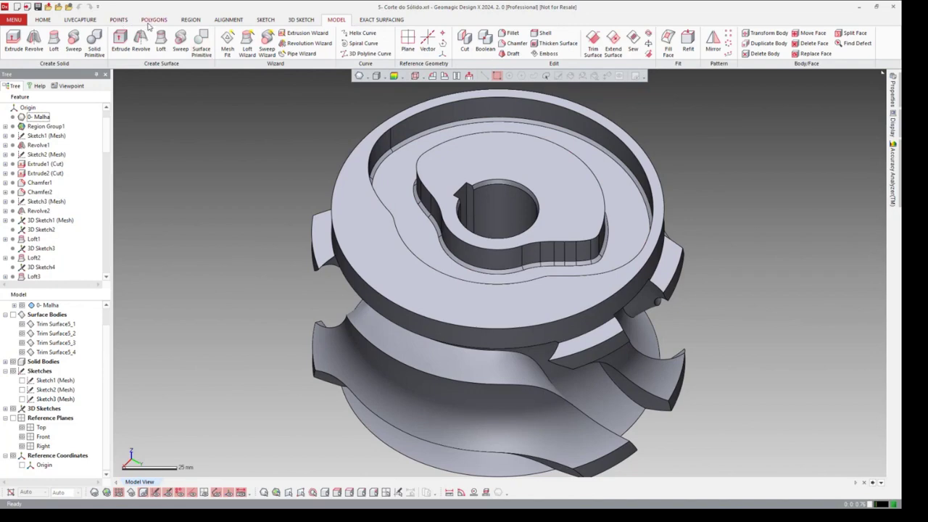
left_click(150, 22)
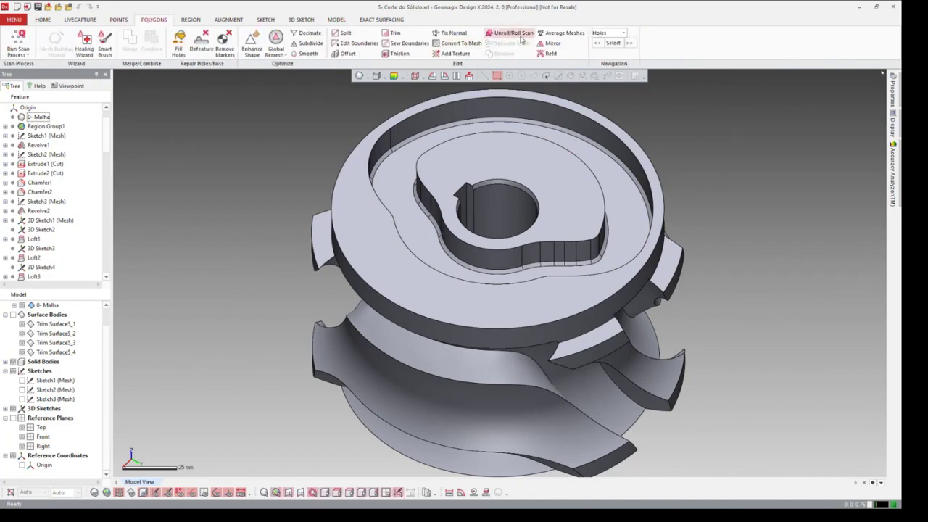